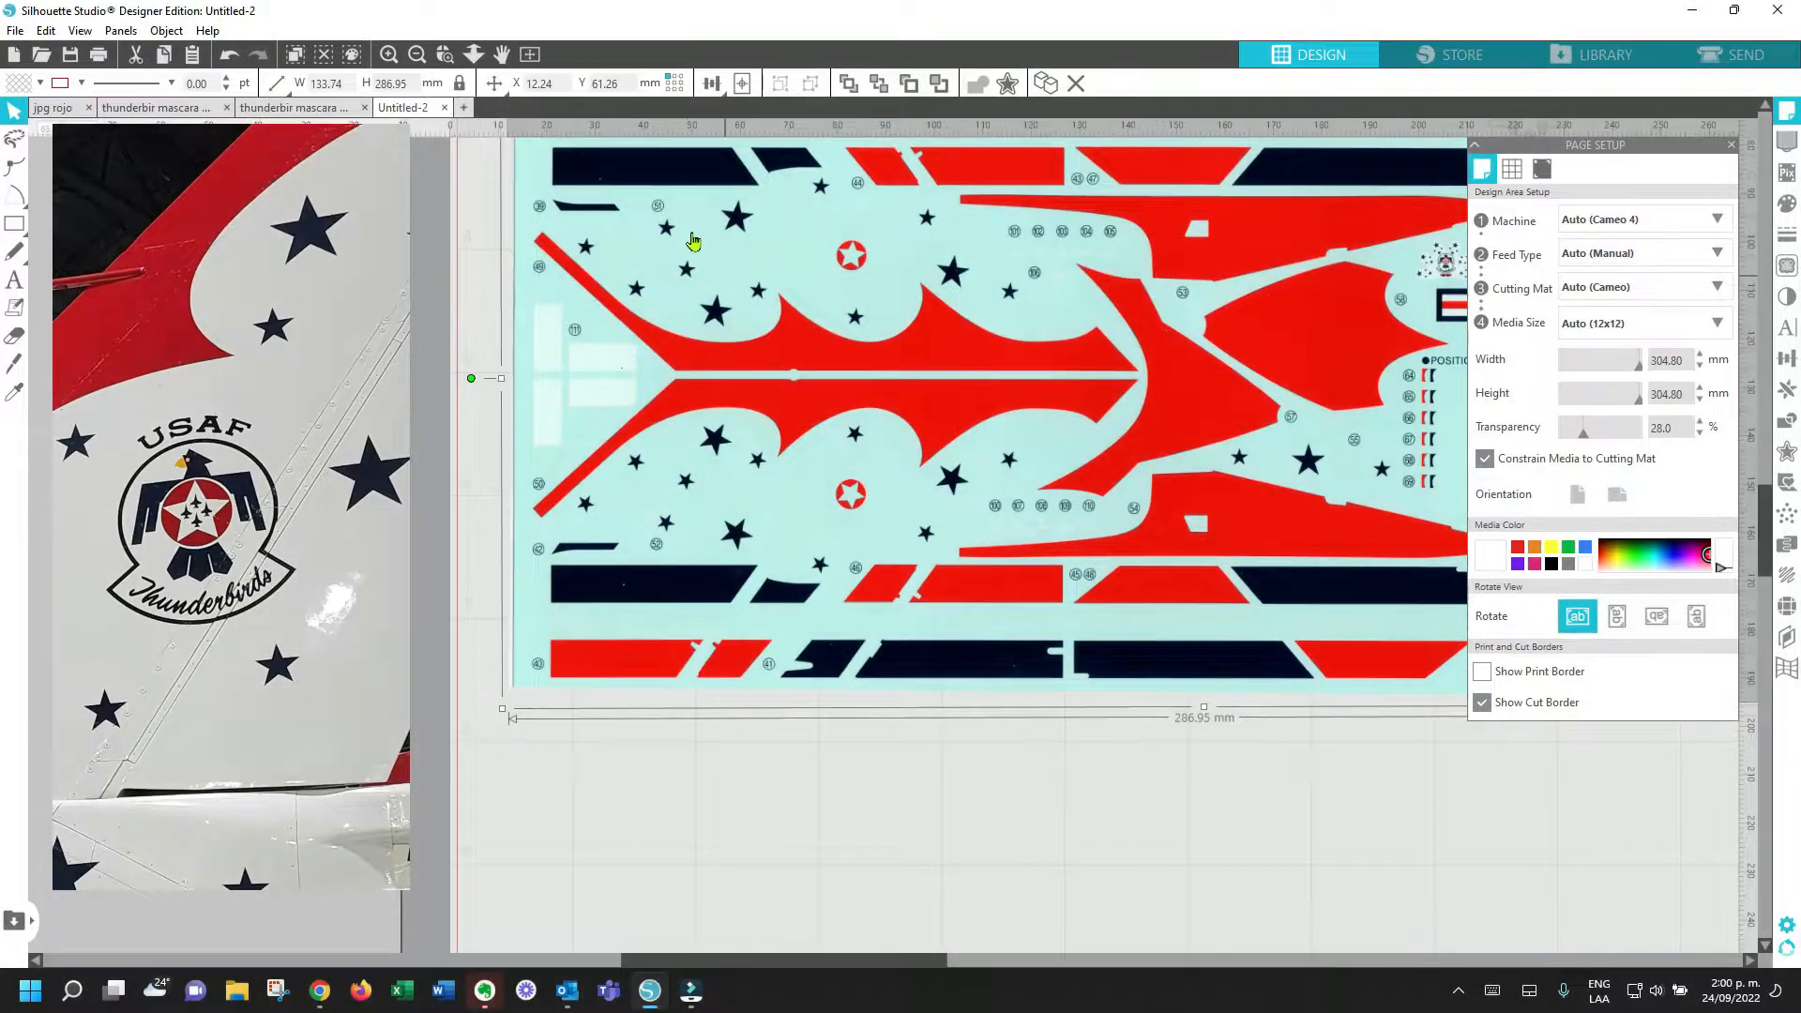
Step: Trace the white star inside the red circle on the decal sheet as a closed polygon about 5.6 by 5.7 mm
left_click(389, 56)
left_click(388, 56)
left_click(389, 55)
left_click(388, 55)
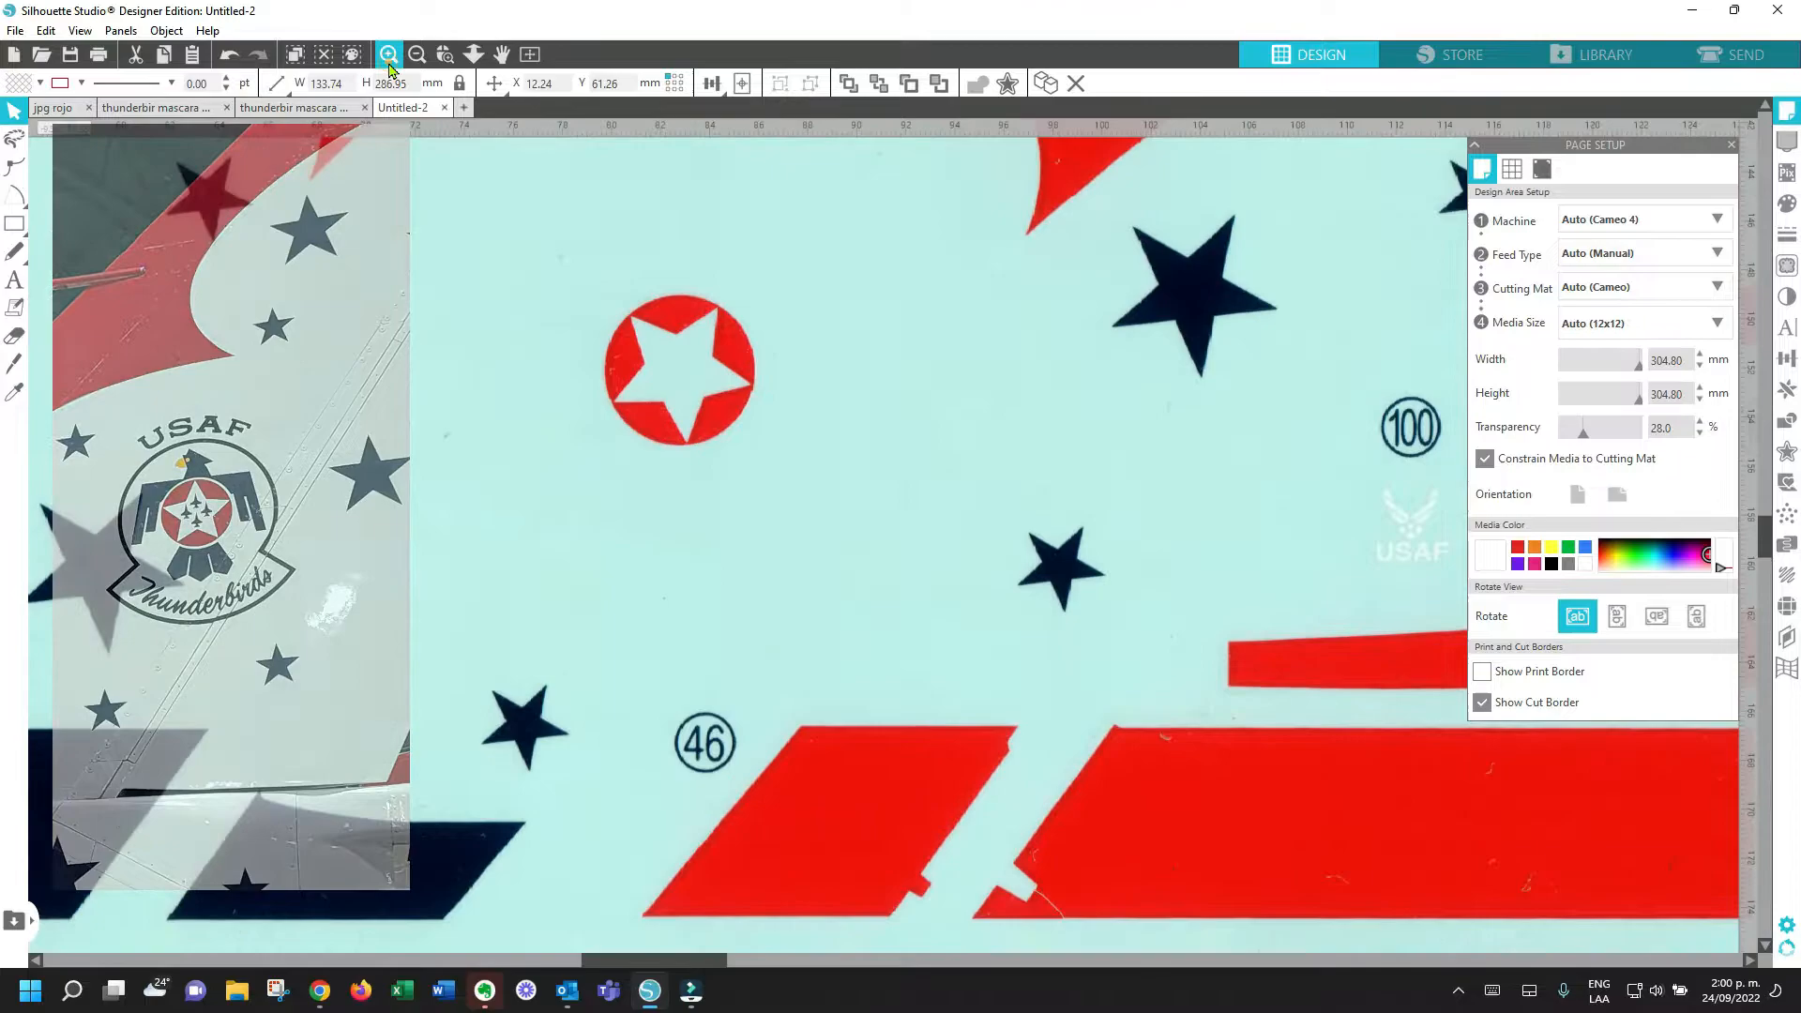
left_click(388, 55)
scroll(718, 527, "up", 3)
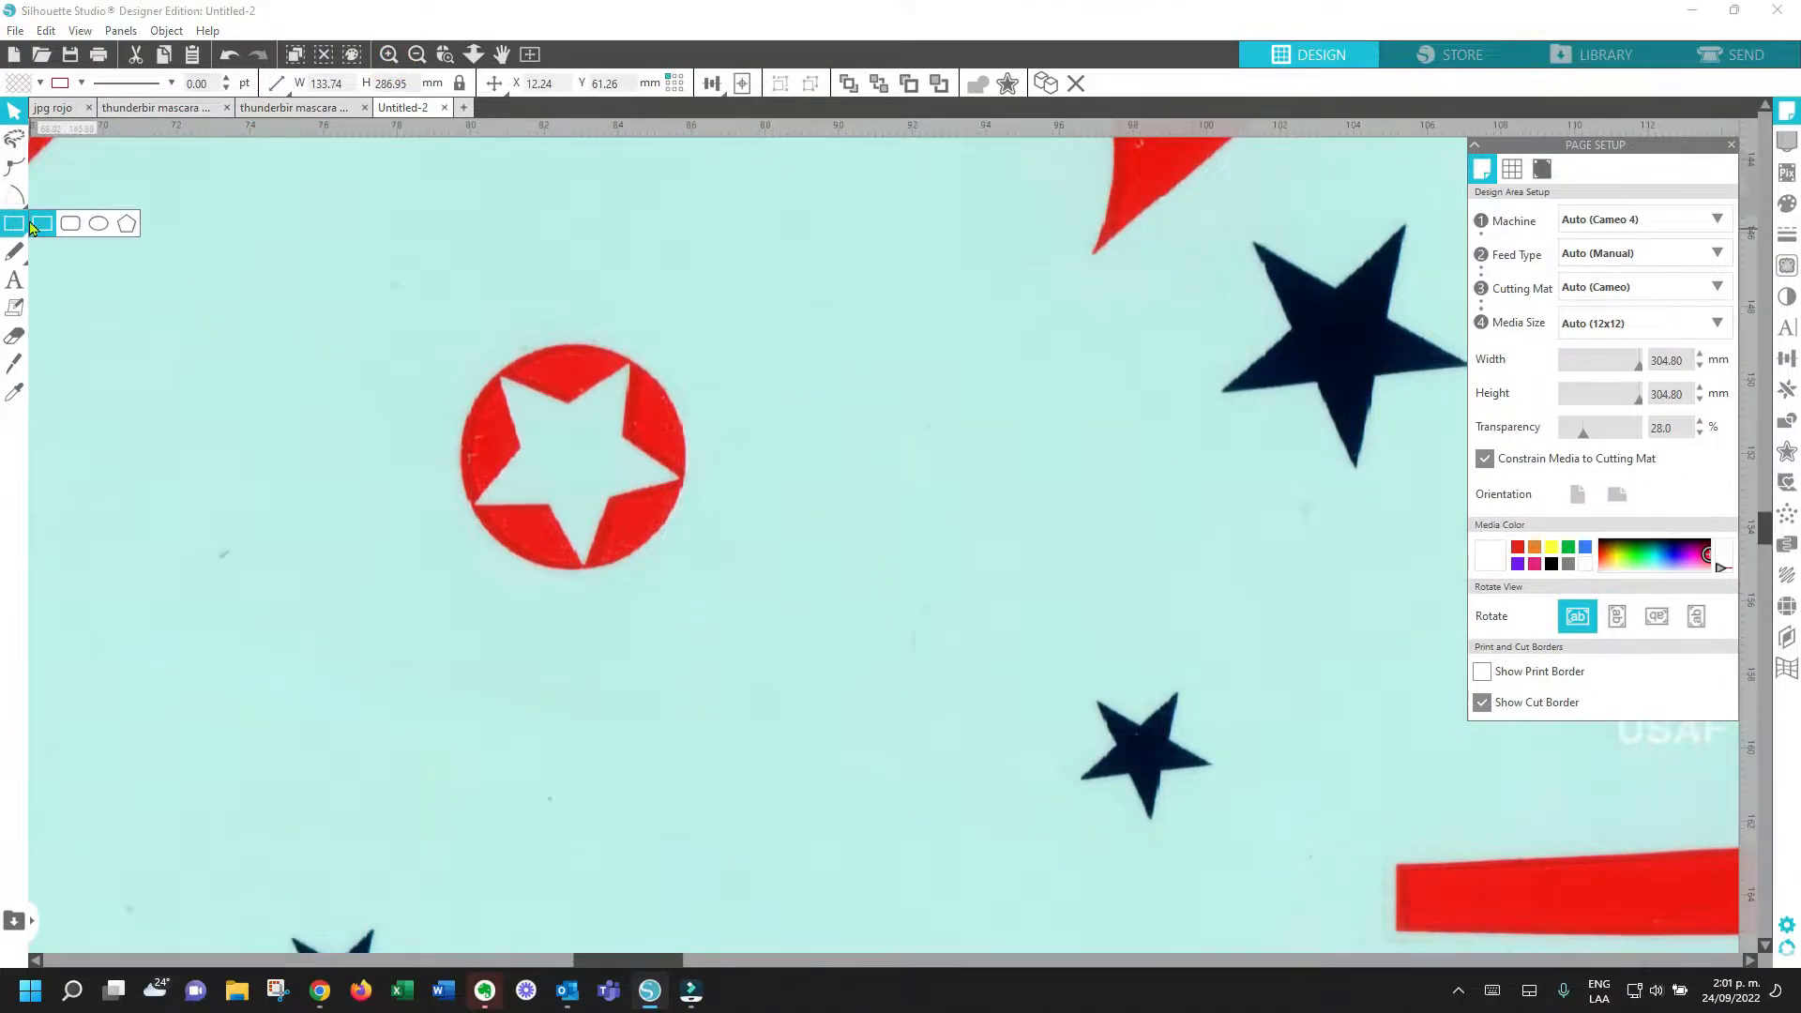
mouse_move(22, 200)
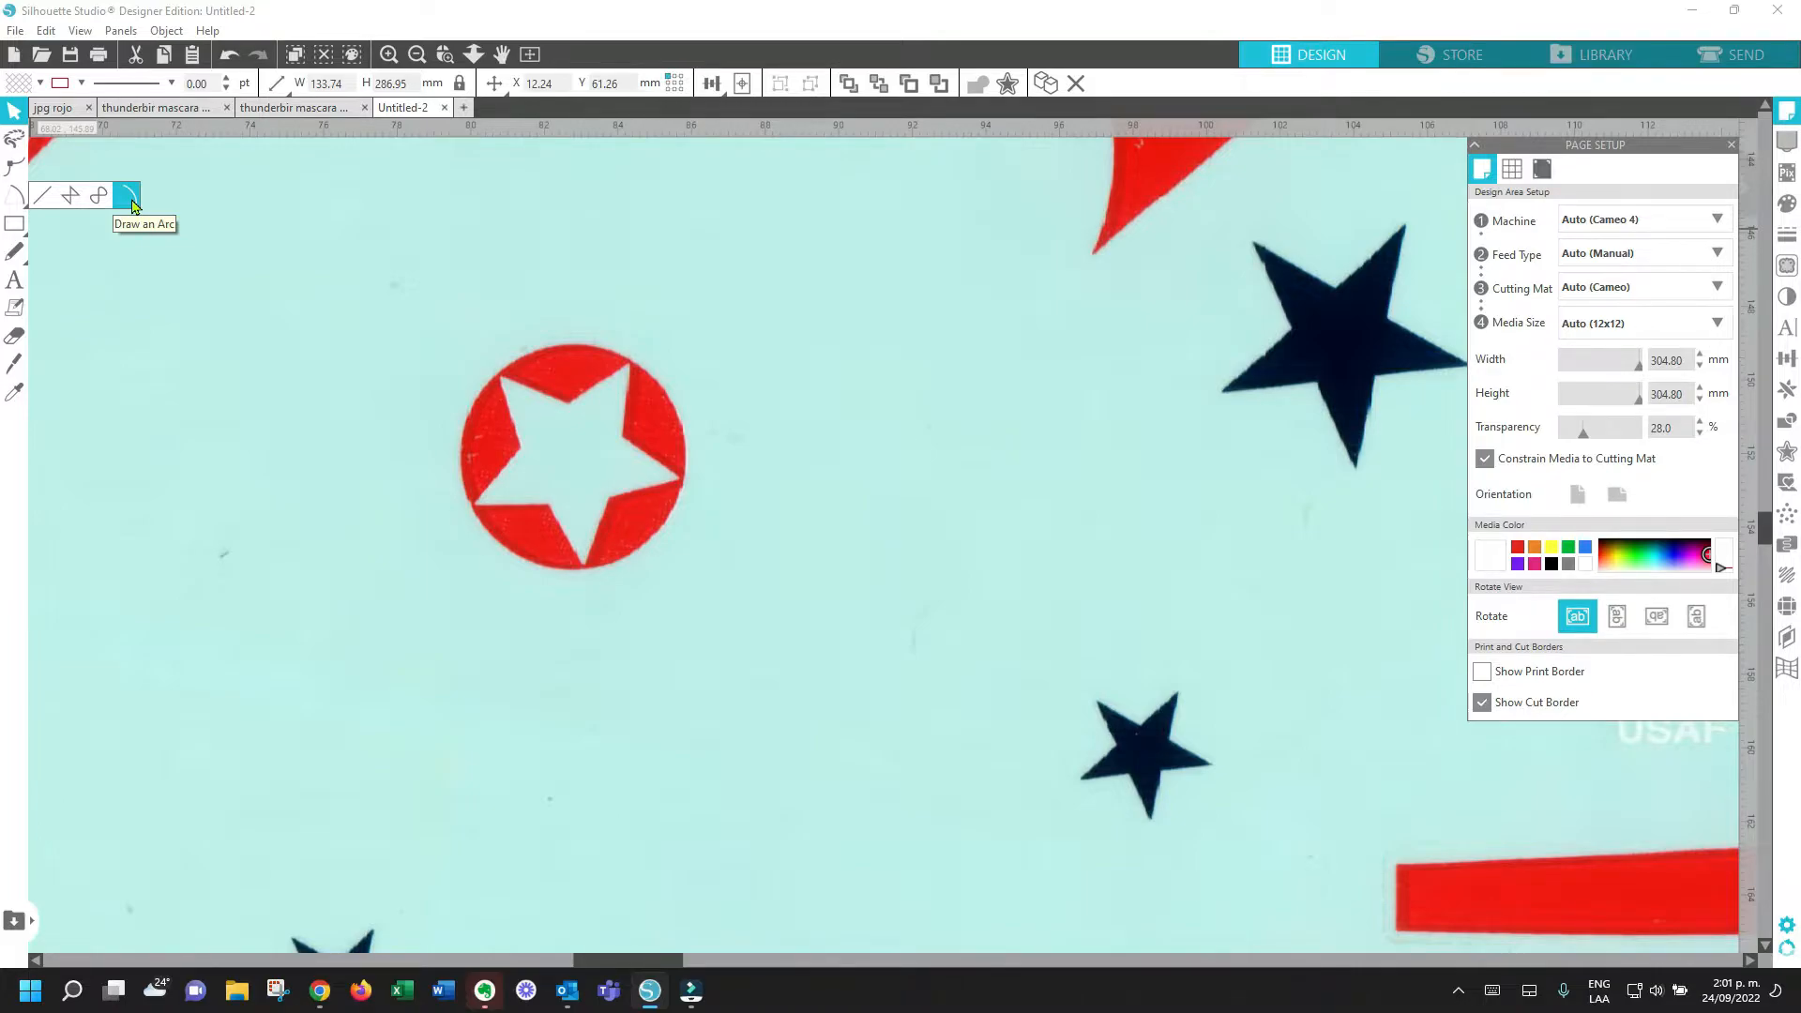
left_click(70, 195)
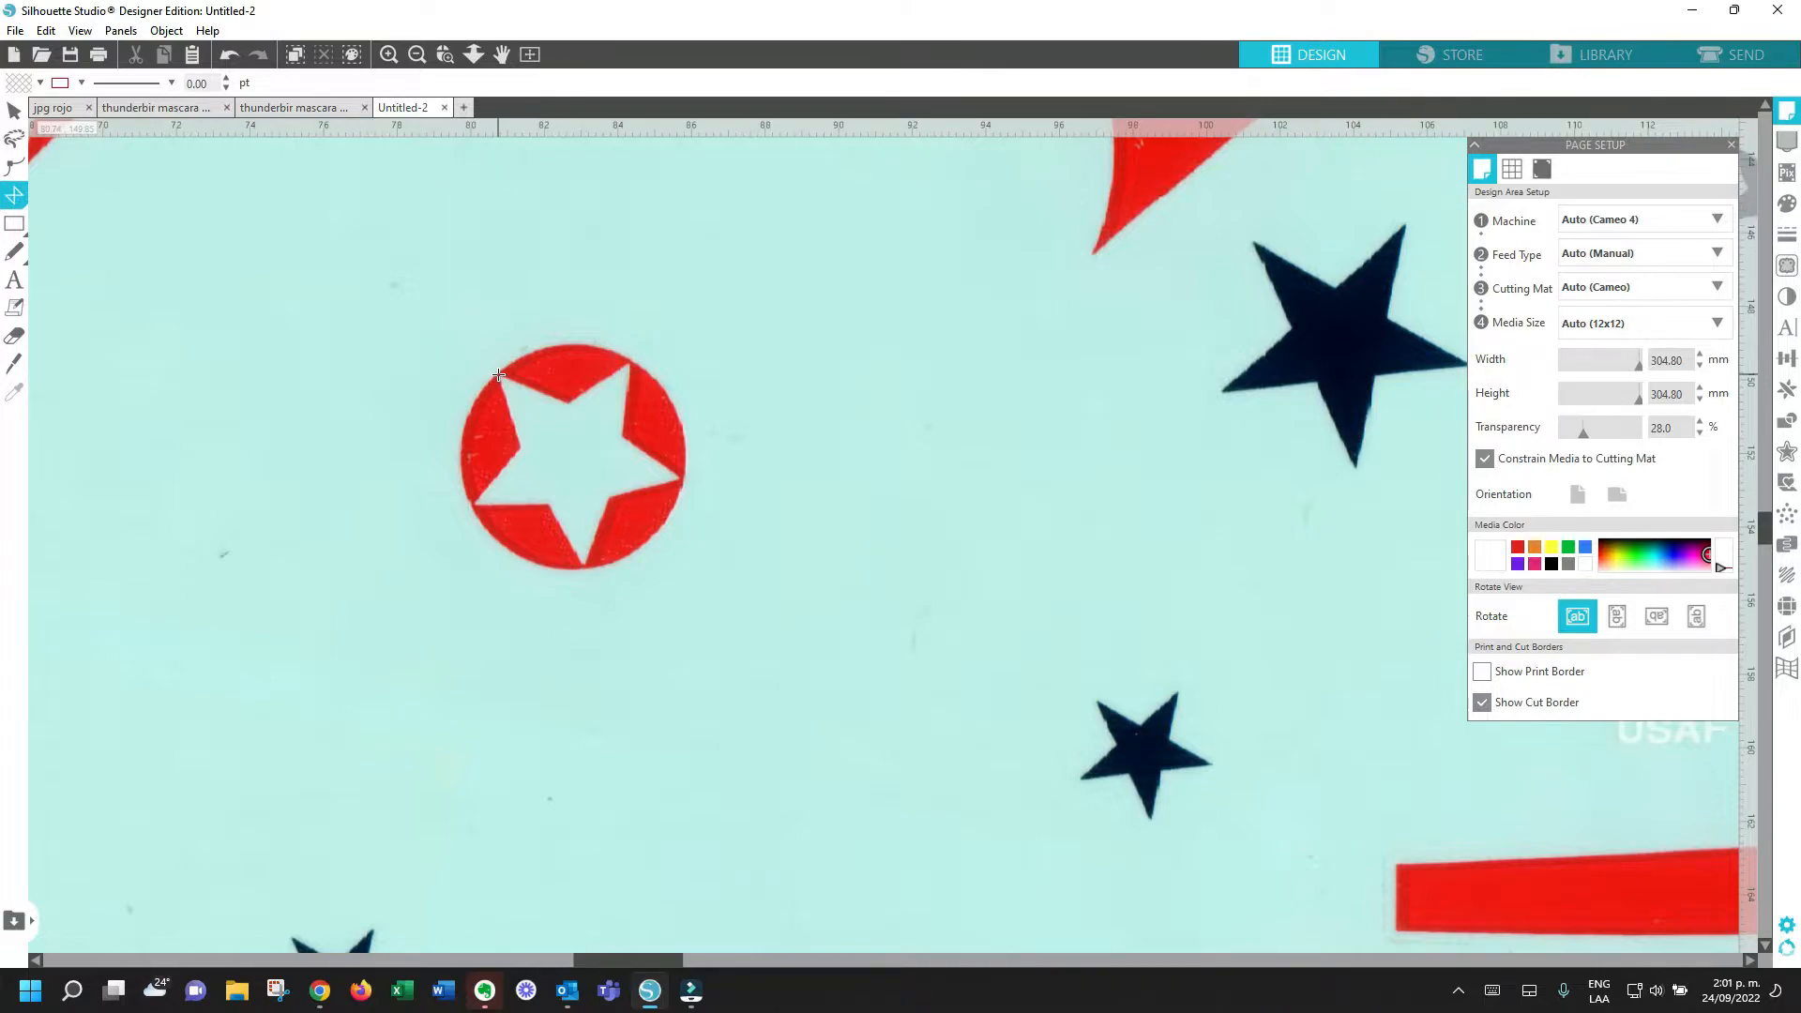
left_click(498, 375)
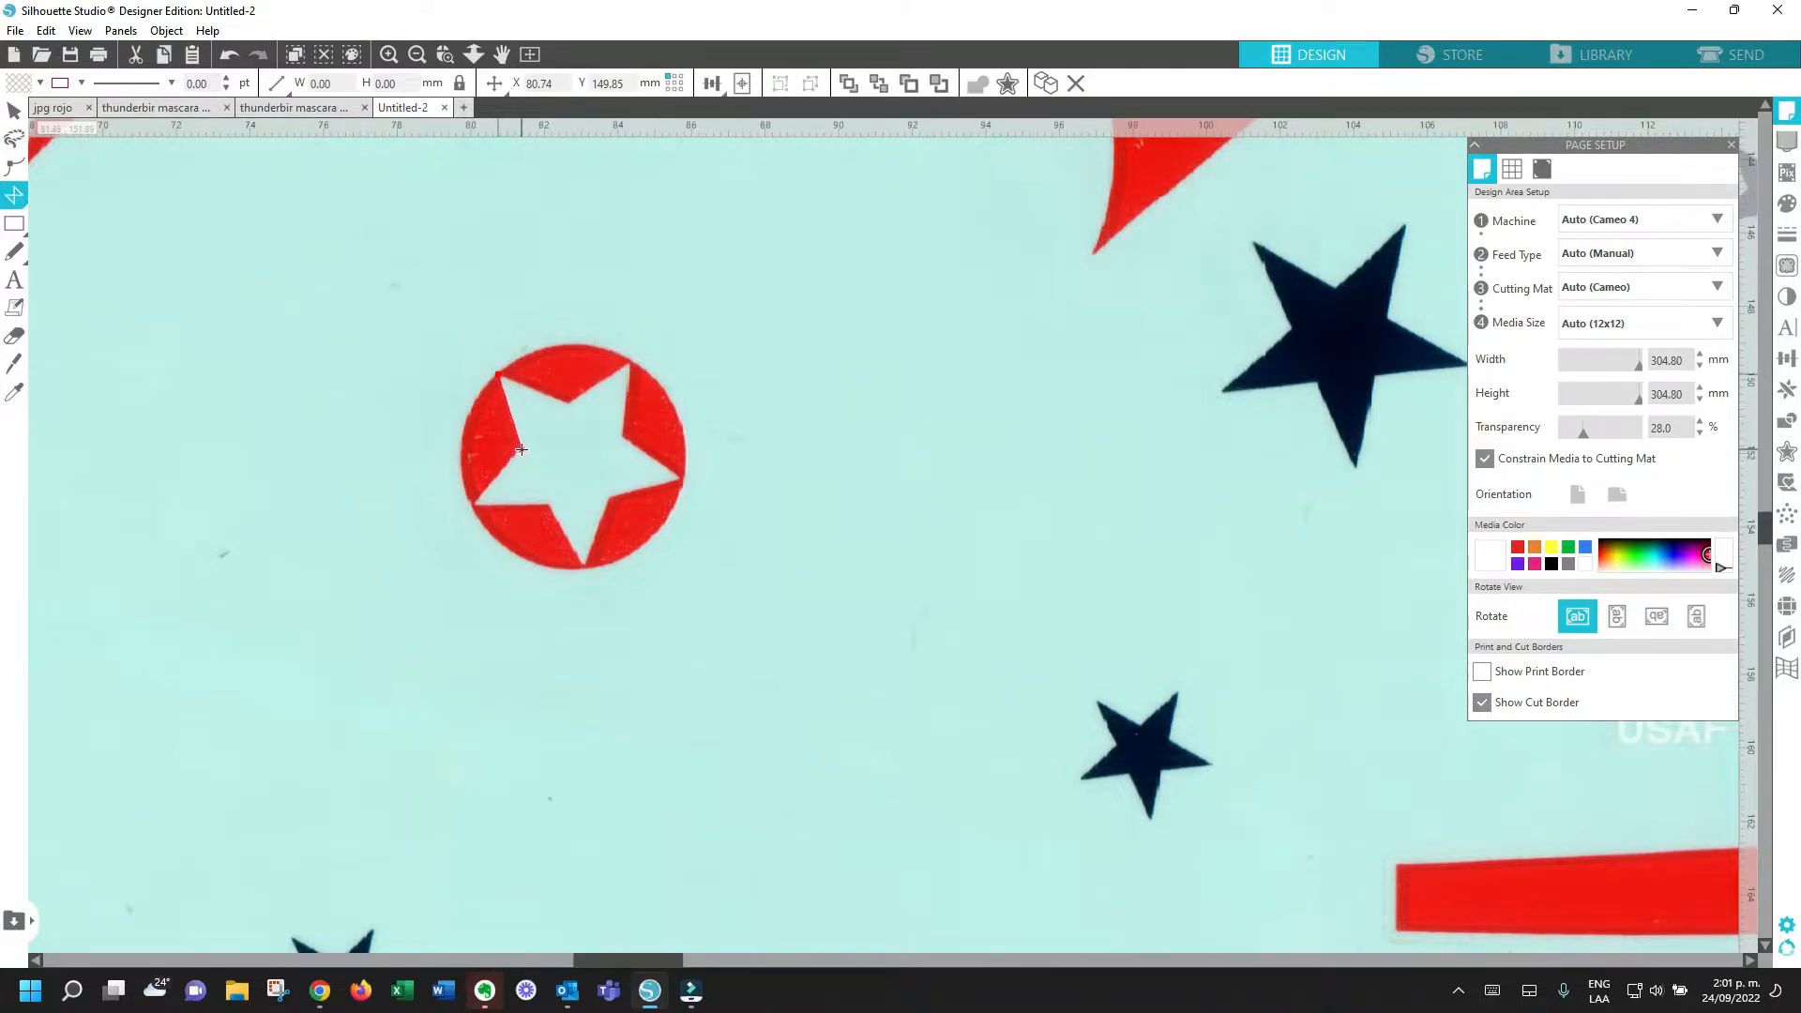
left_click(522, 450)
left_click(476, 503)
left_click(549, 504)
left_click(581, 566)
left_click(611, 496)
left_click(682, 480)
left_click(625, 434)
left_click(627, 365)
left_click(566, 401)
left_click(498, 375)
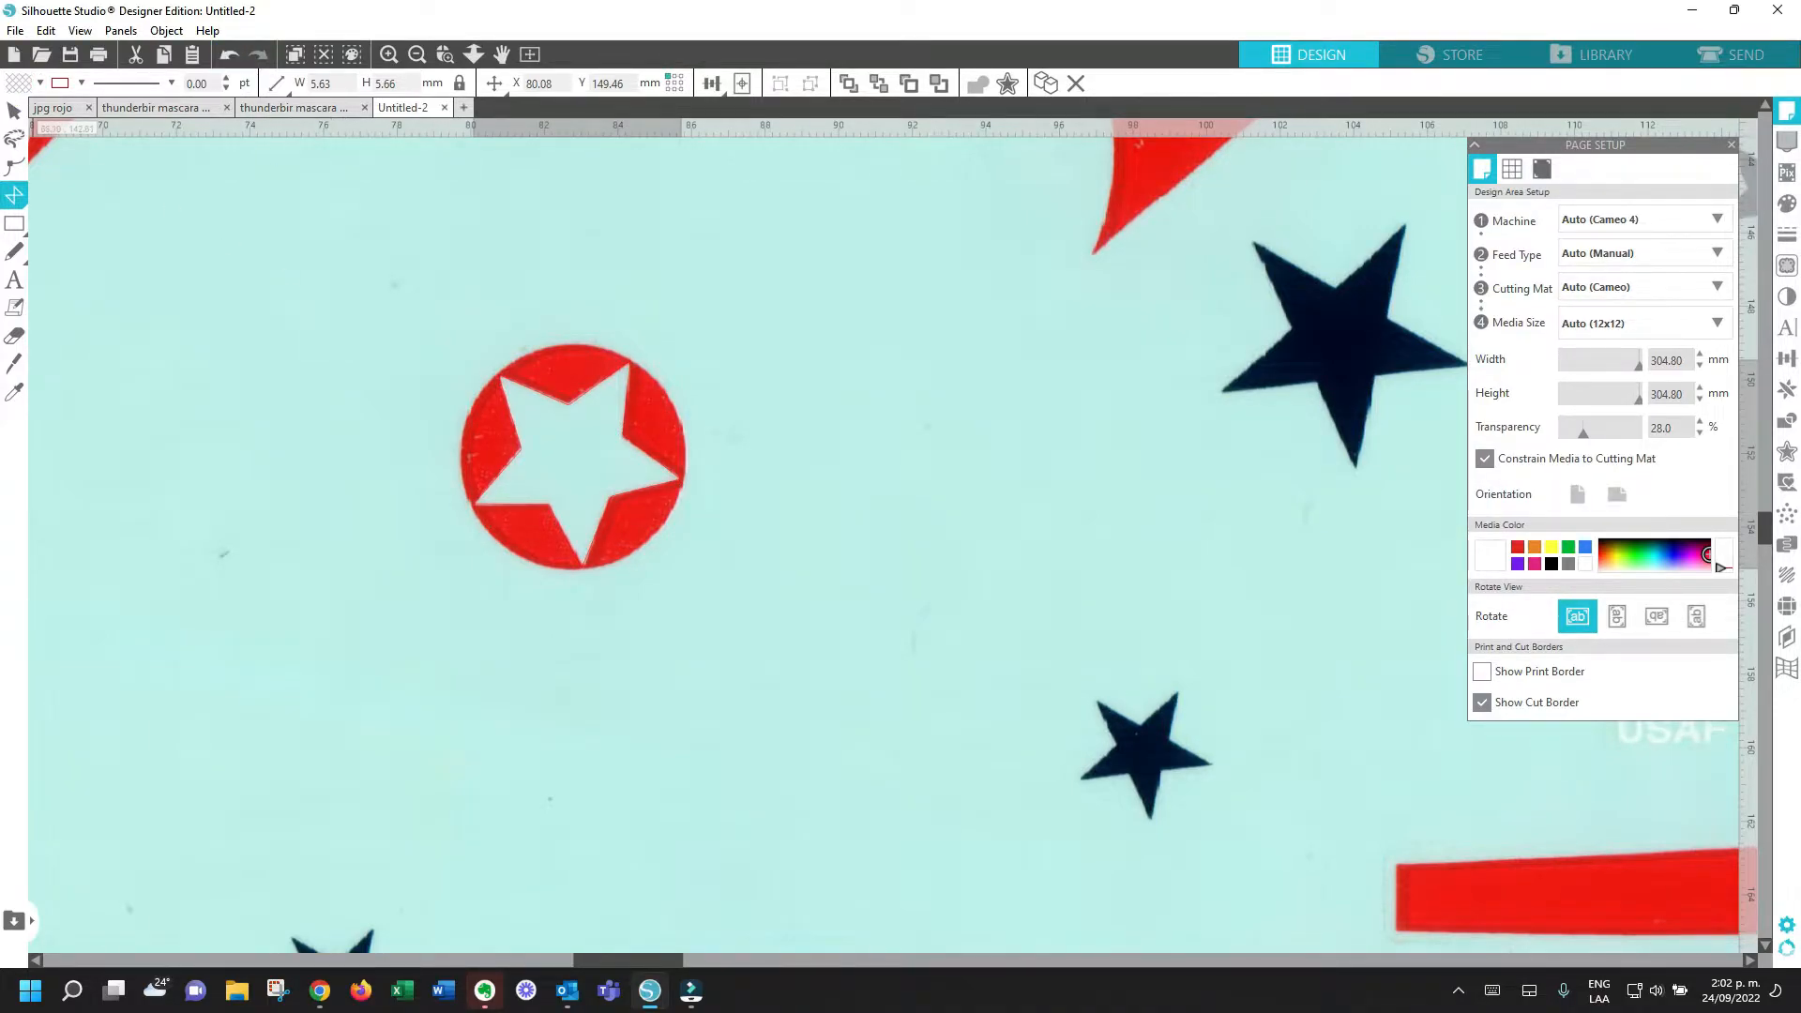
Step: Move the decal sheet image down, clear of the traced star outline, and inspect the outline on the empty page
left_click(16, 114)
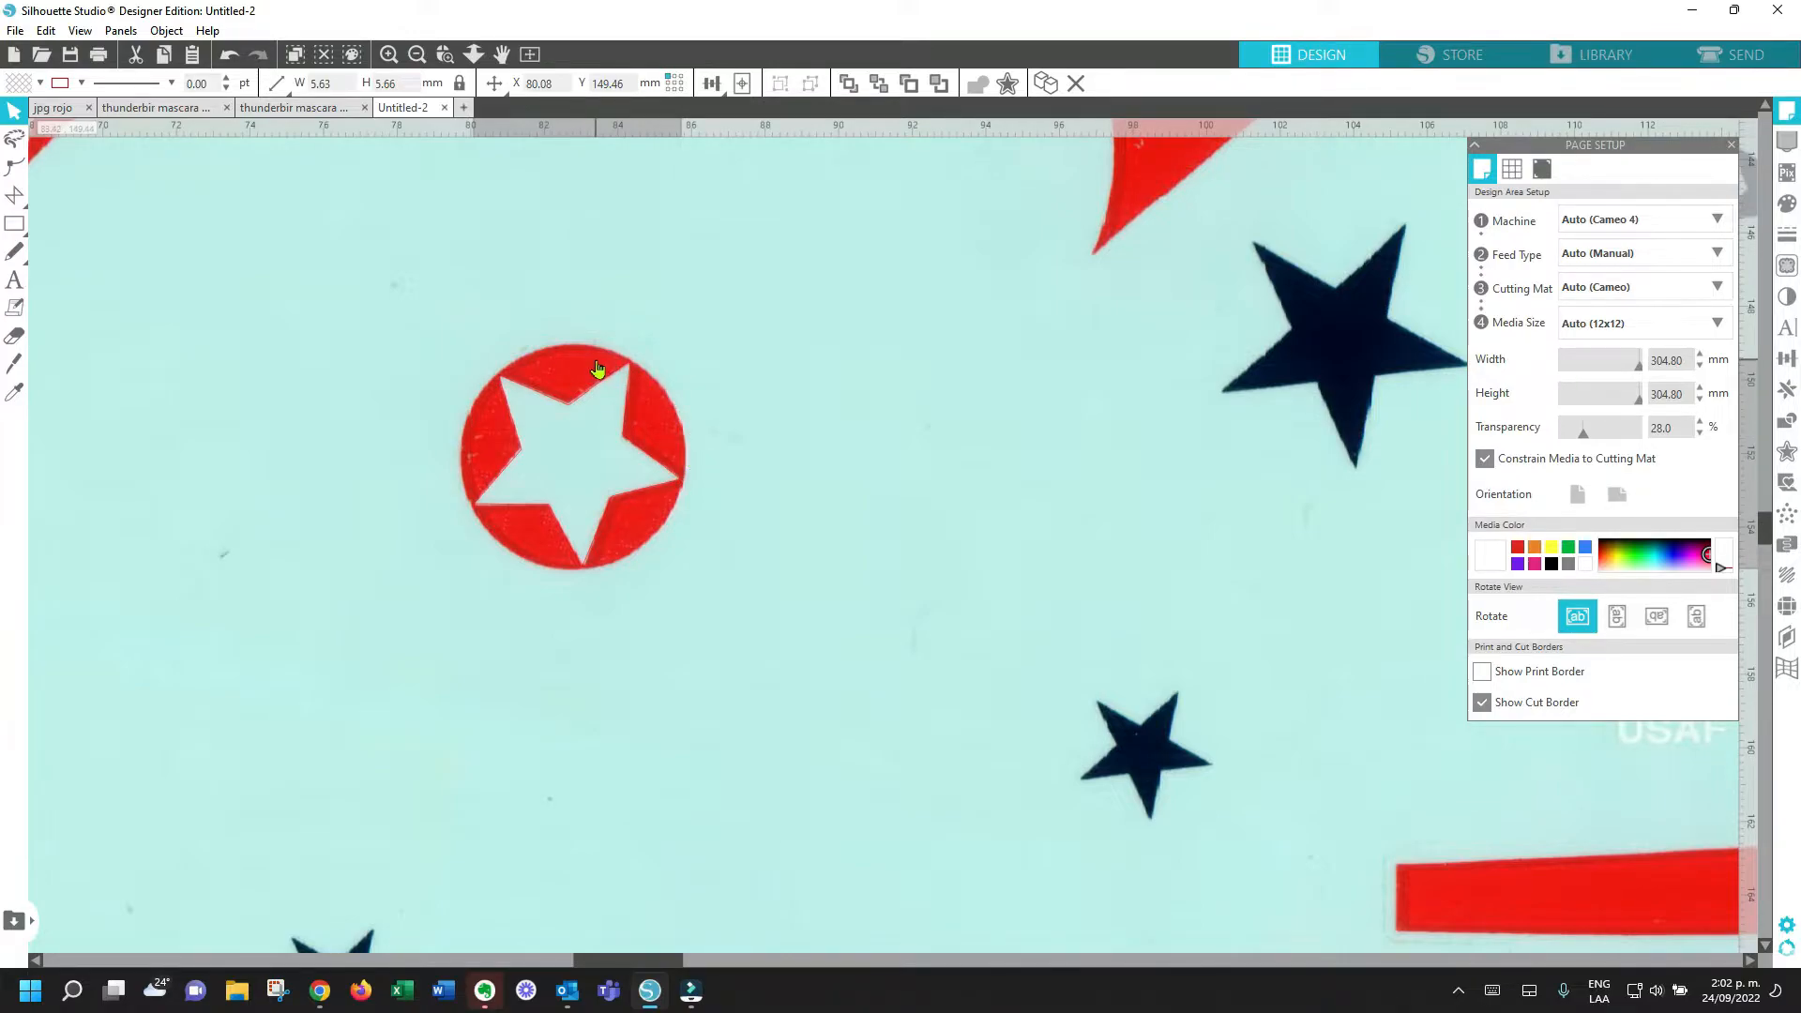
left_click_drag(630, 293, 610, 948)
left_click(713, 560)
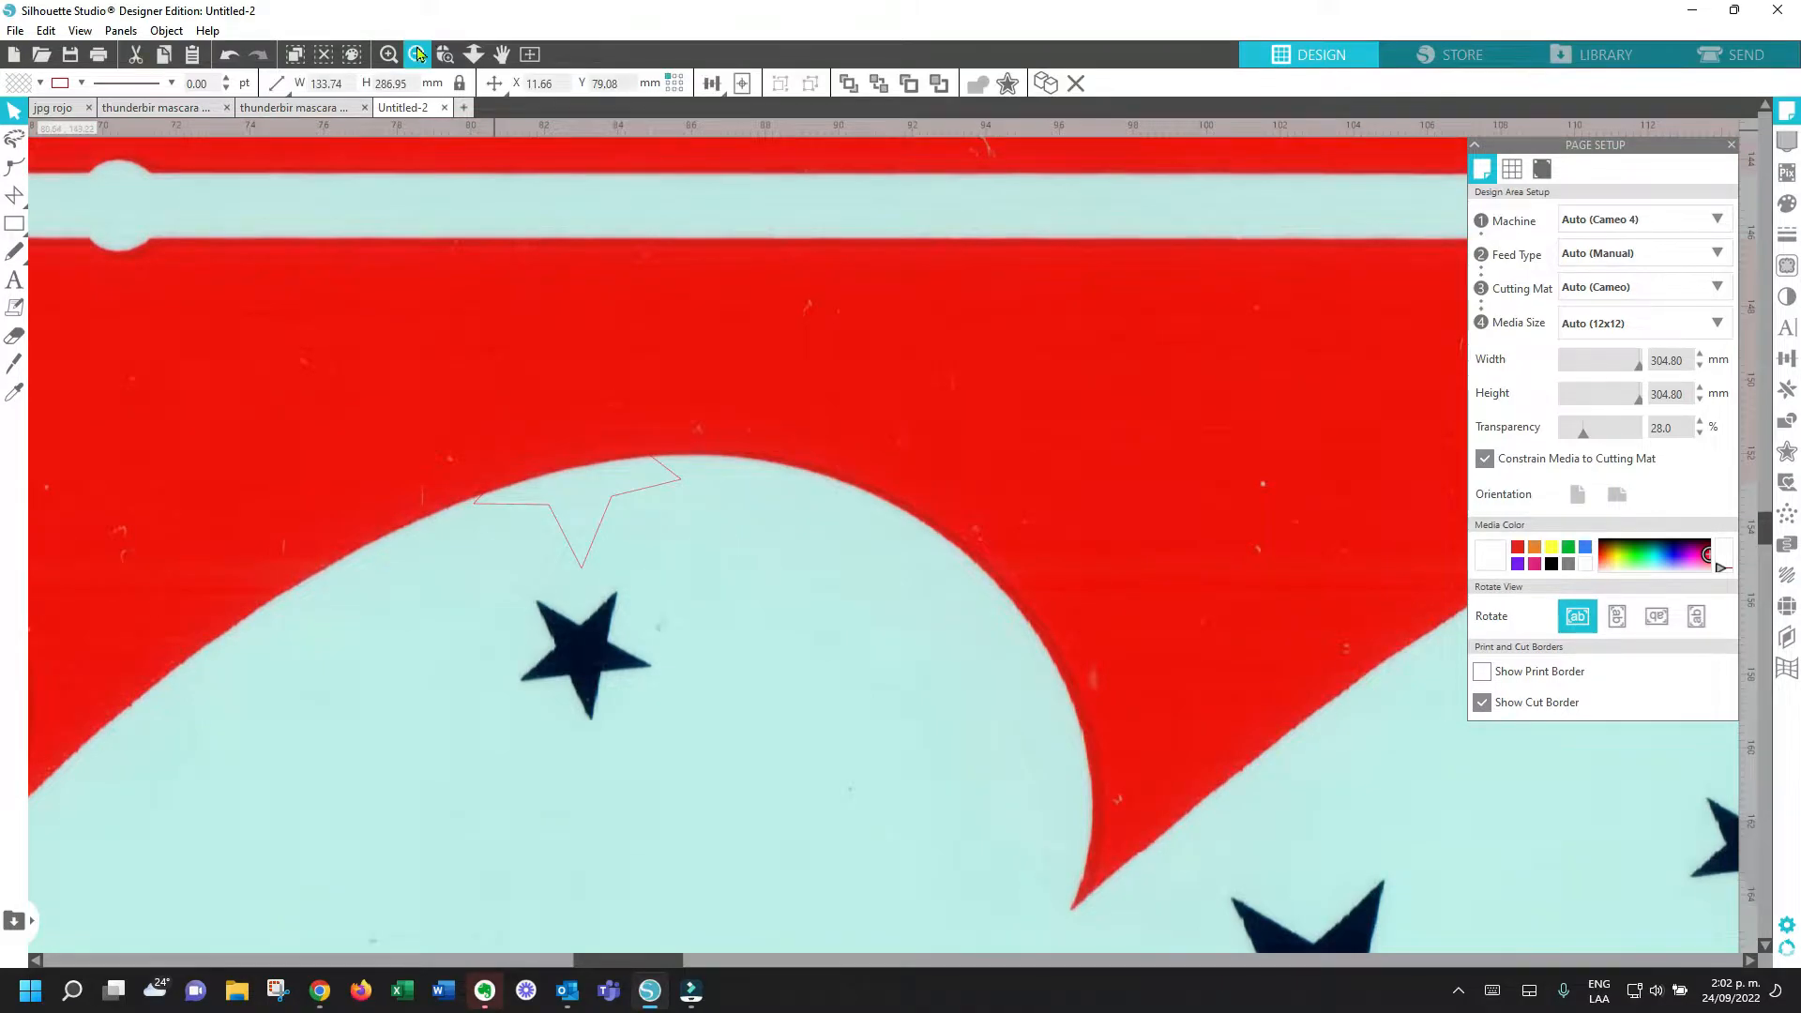
left_click(417, 54)
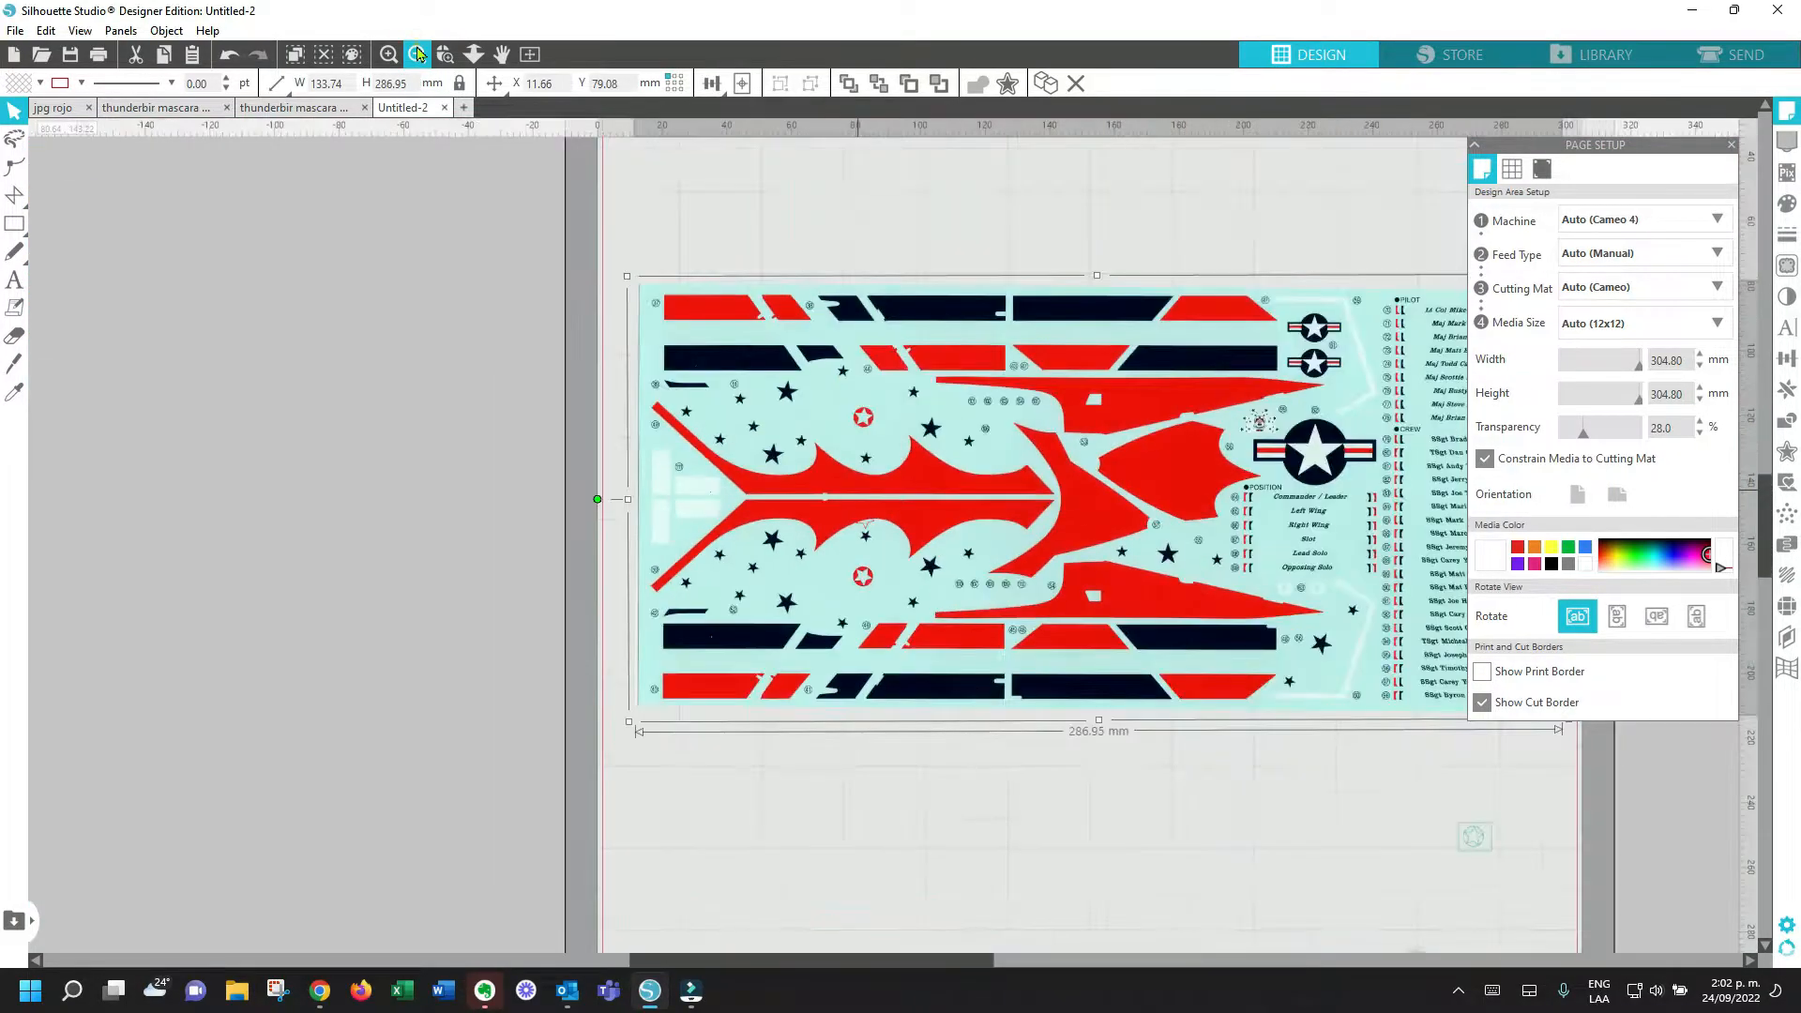
left_click_drag(925, 319, 815, 758)
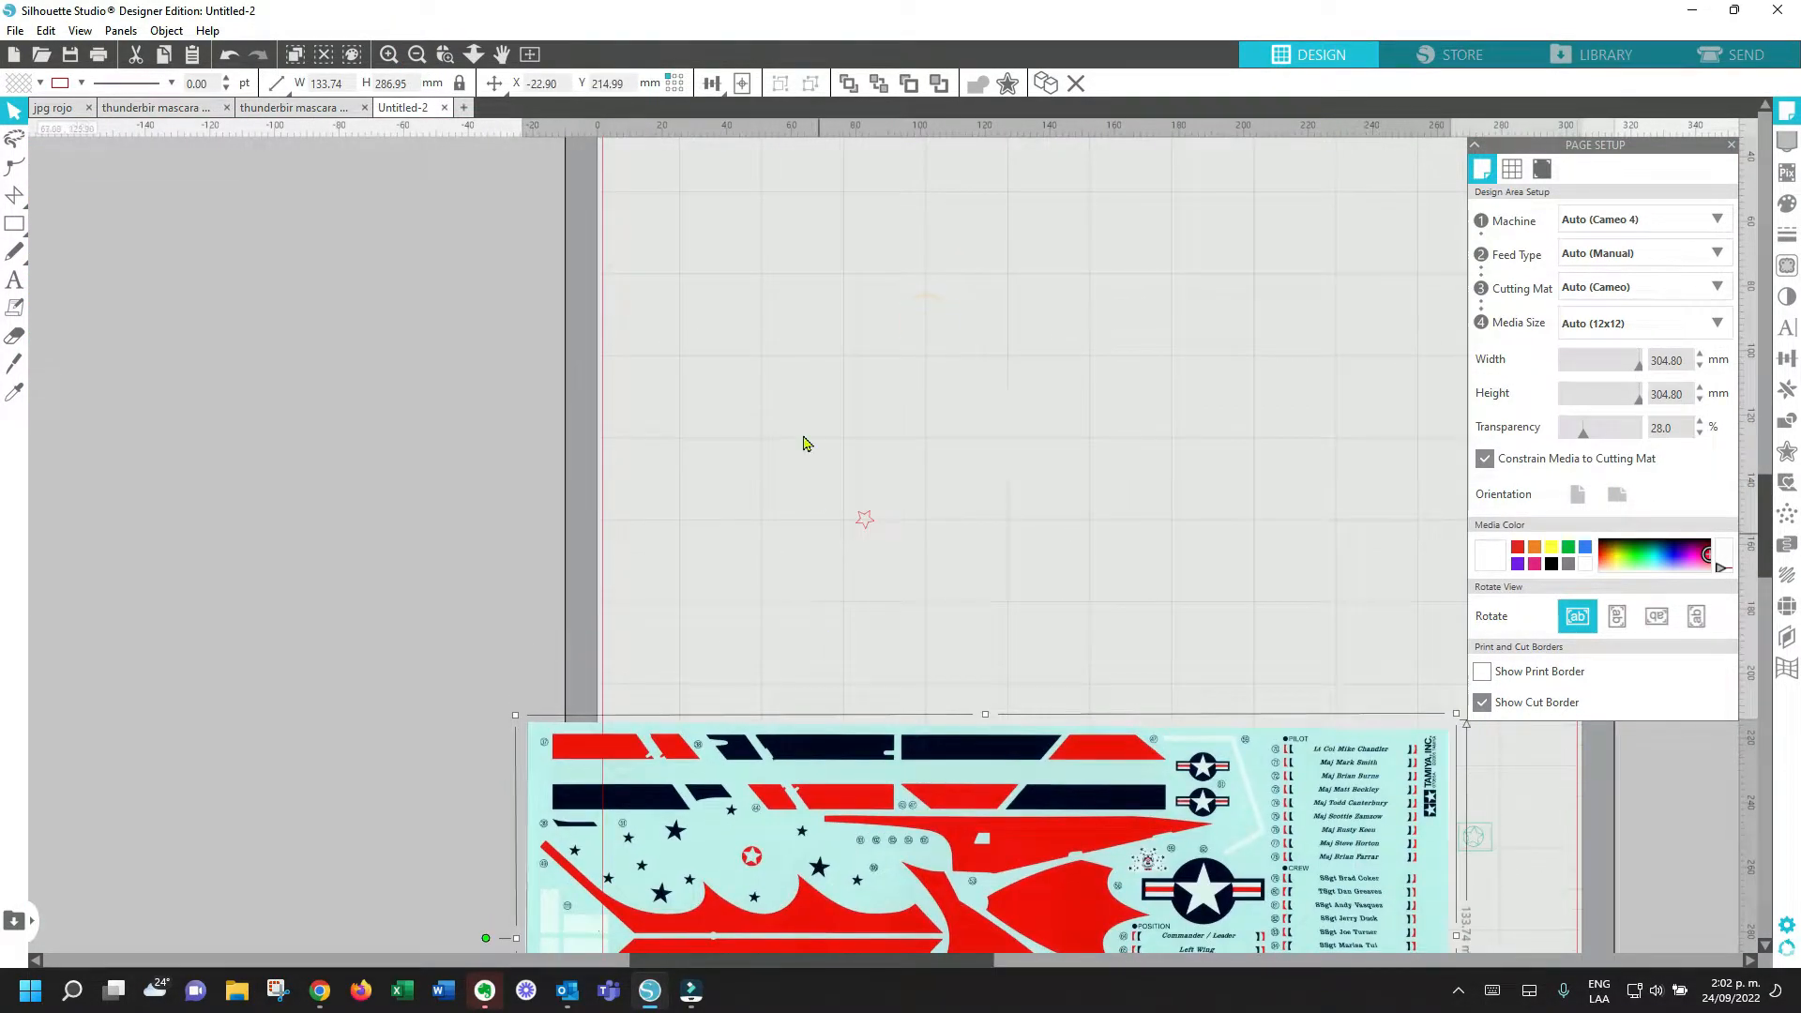
left_click(388, 54)
left_click(387, 55)
left_click(387, 55)
left_click(387, 54)
left_click(387, 55)
left_click(387, 55)
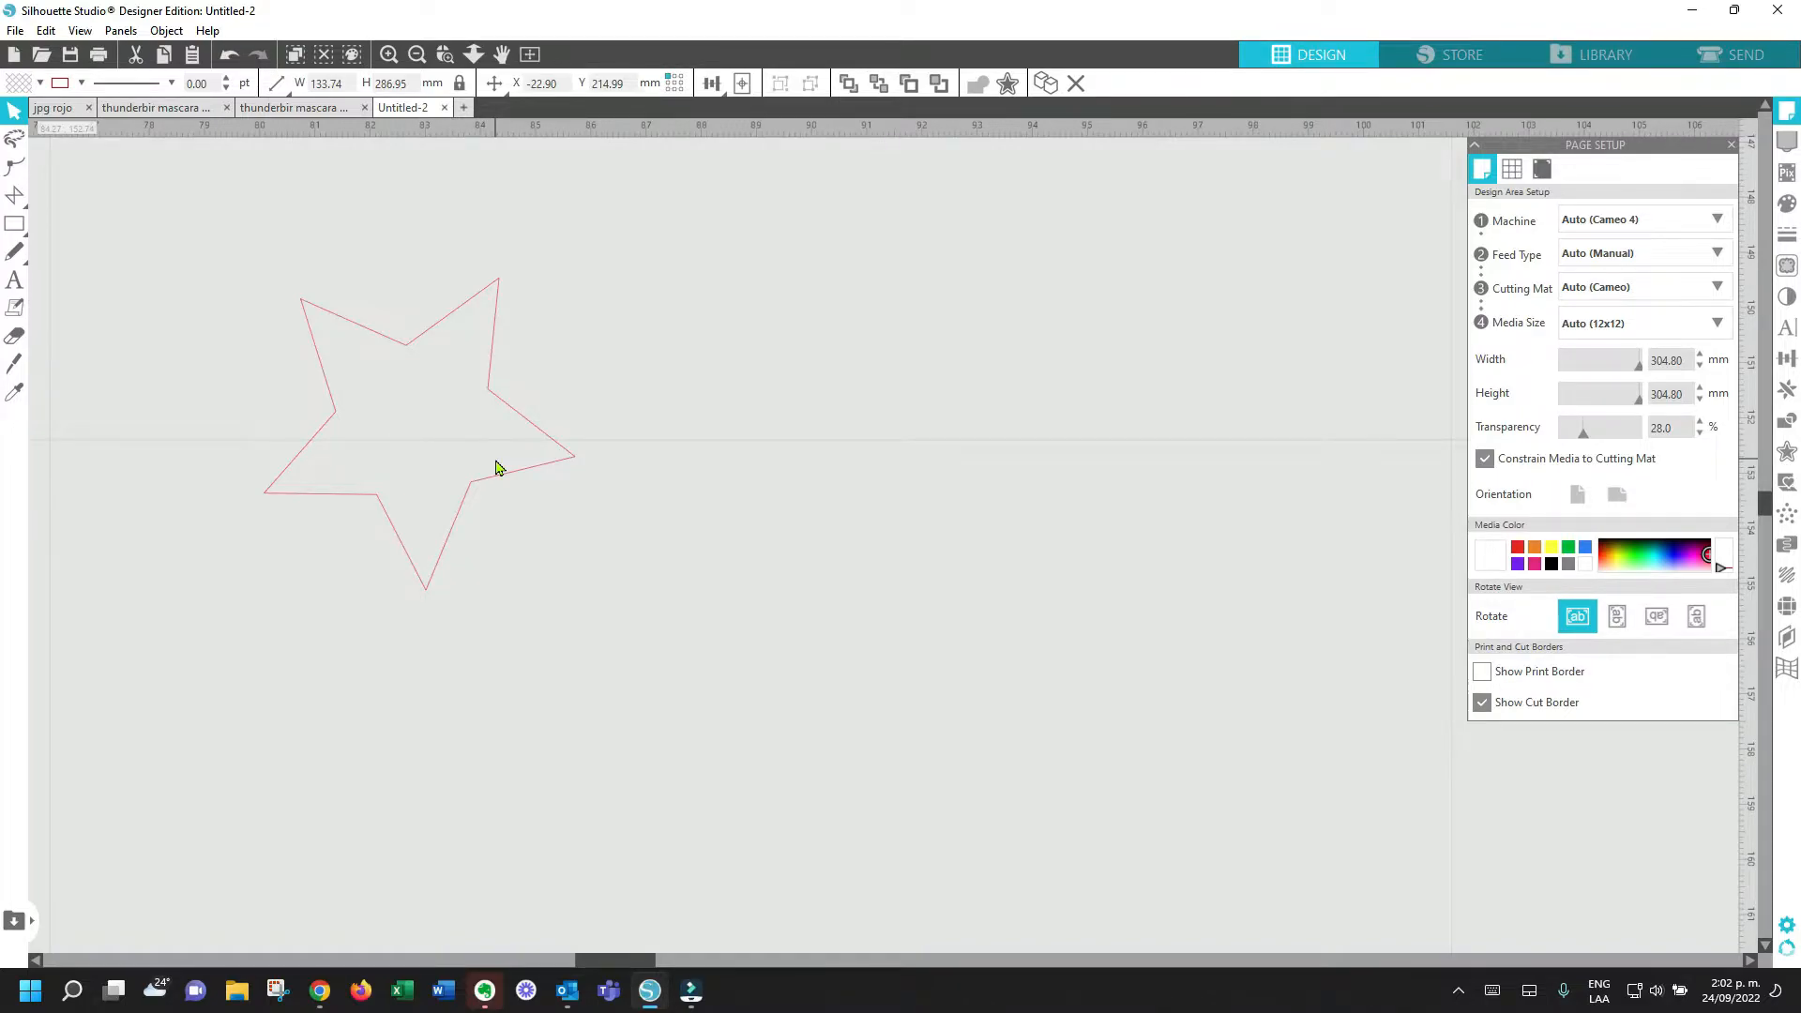
left_click(257, 106)
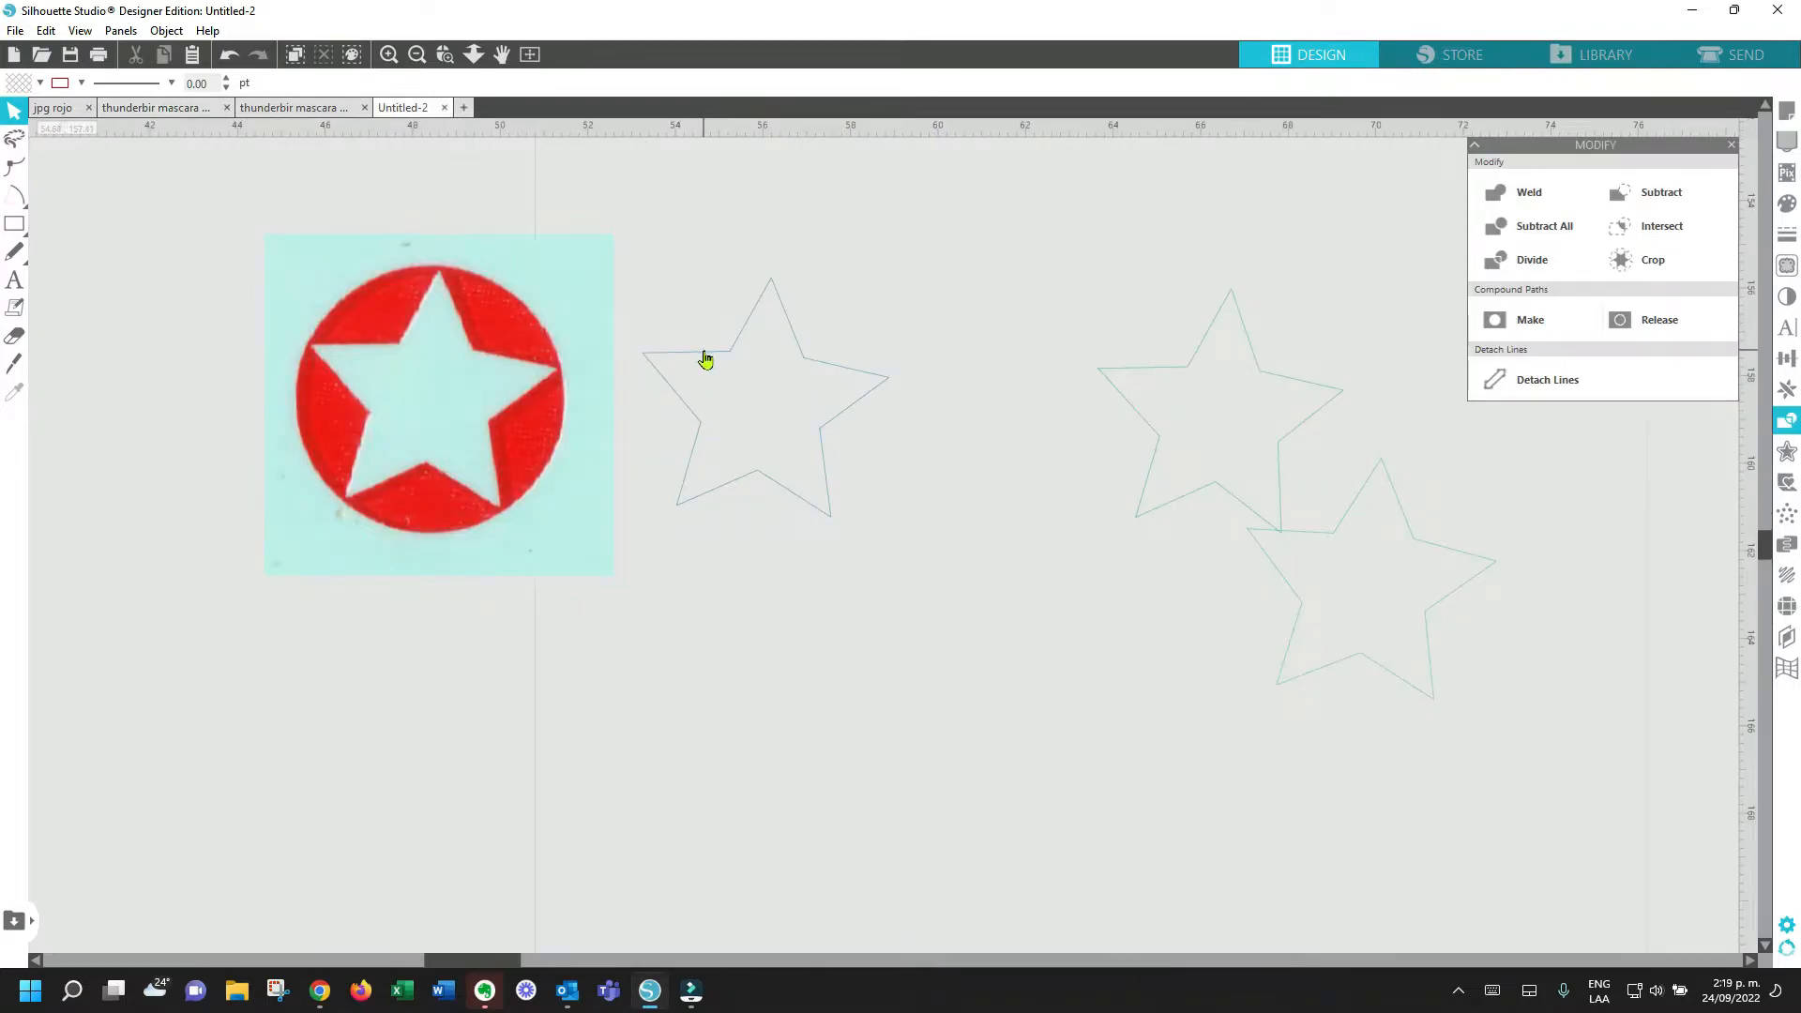
Step: Overlay the blue star outline on the printed star to compare them, and leave the outline and the picture clearly apart
left_click_drag(705, 360, 378, 350)
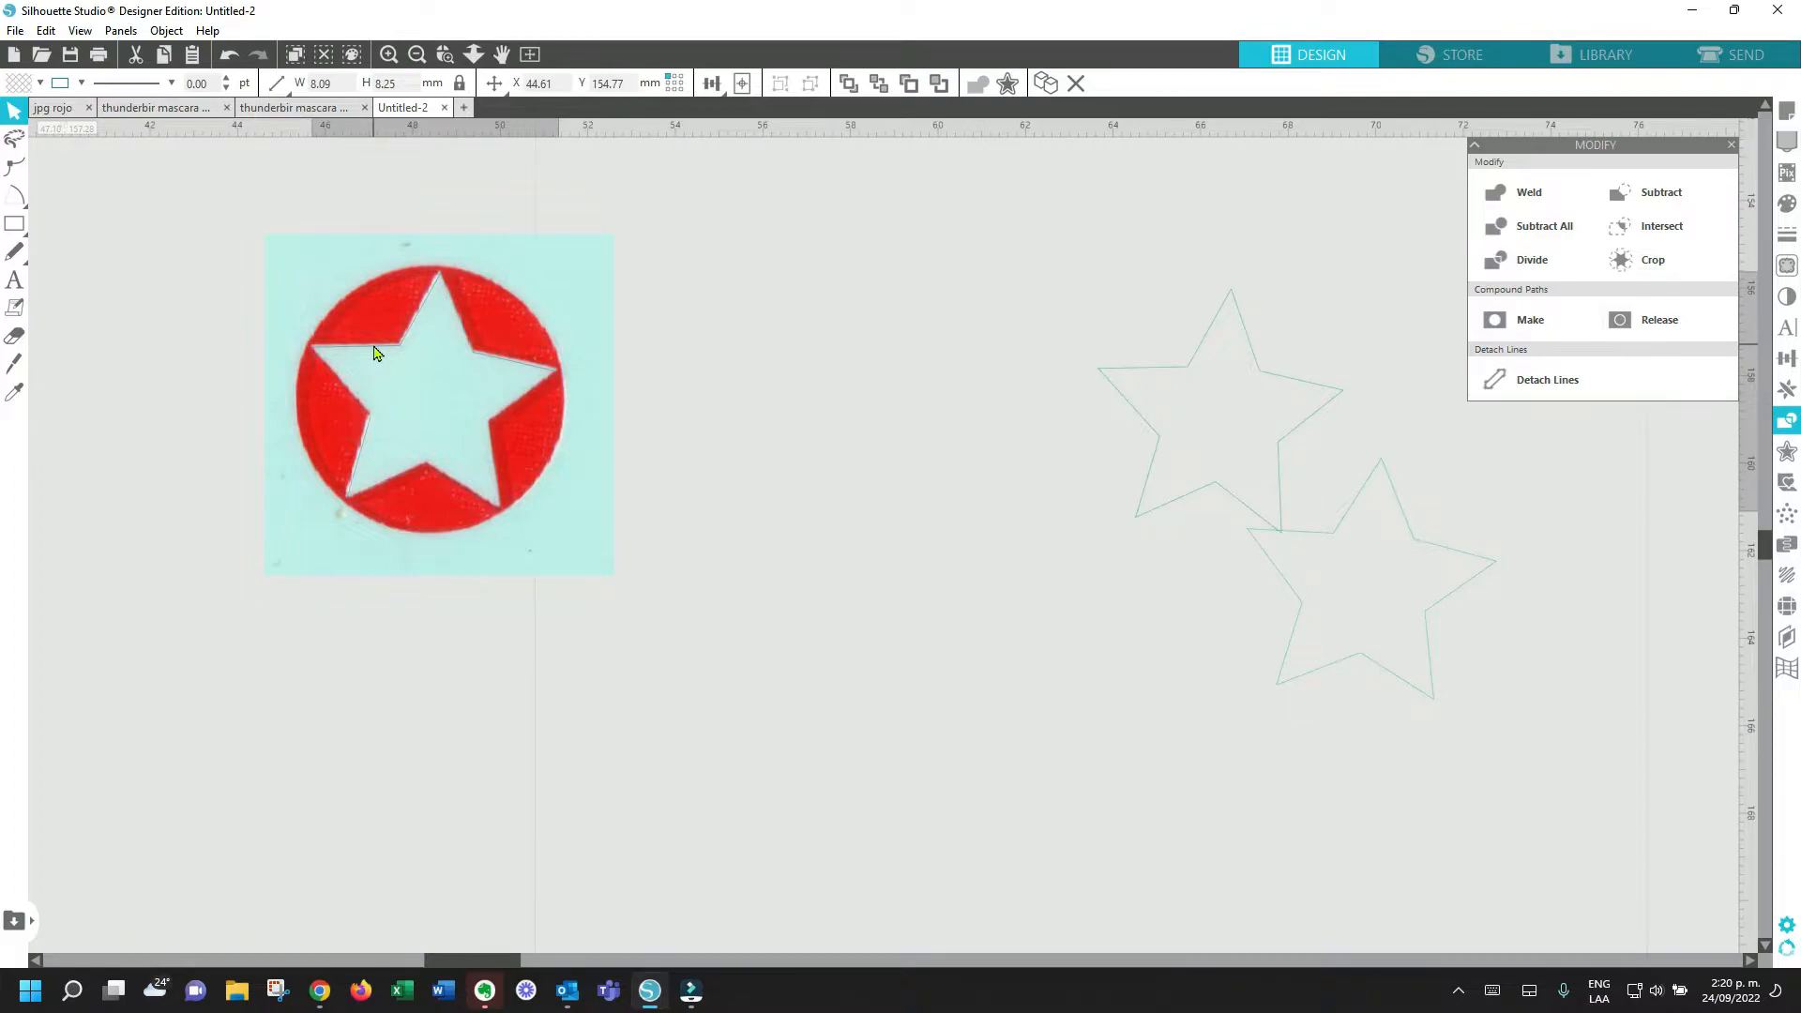
left_click_drag(373, 352, 738, 452)
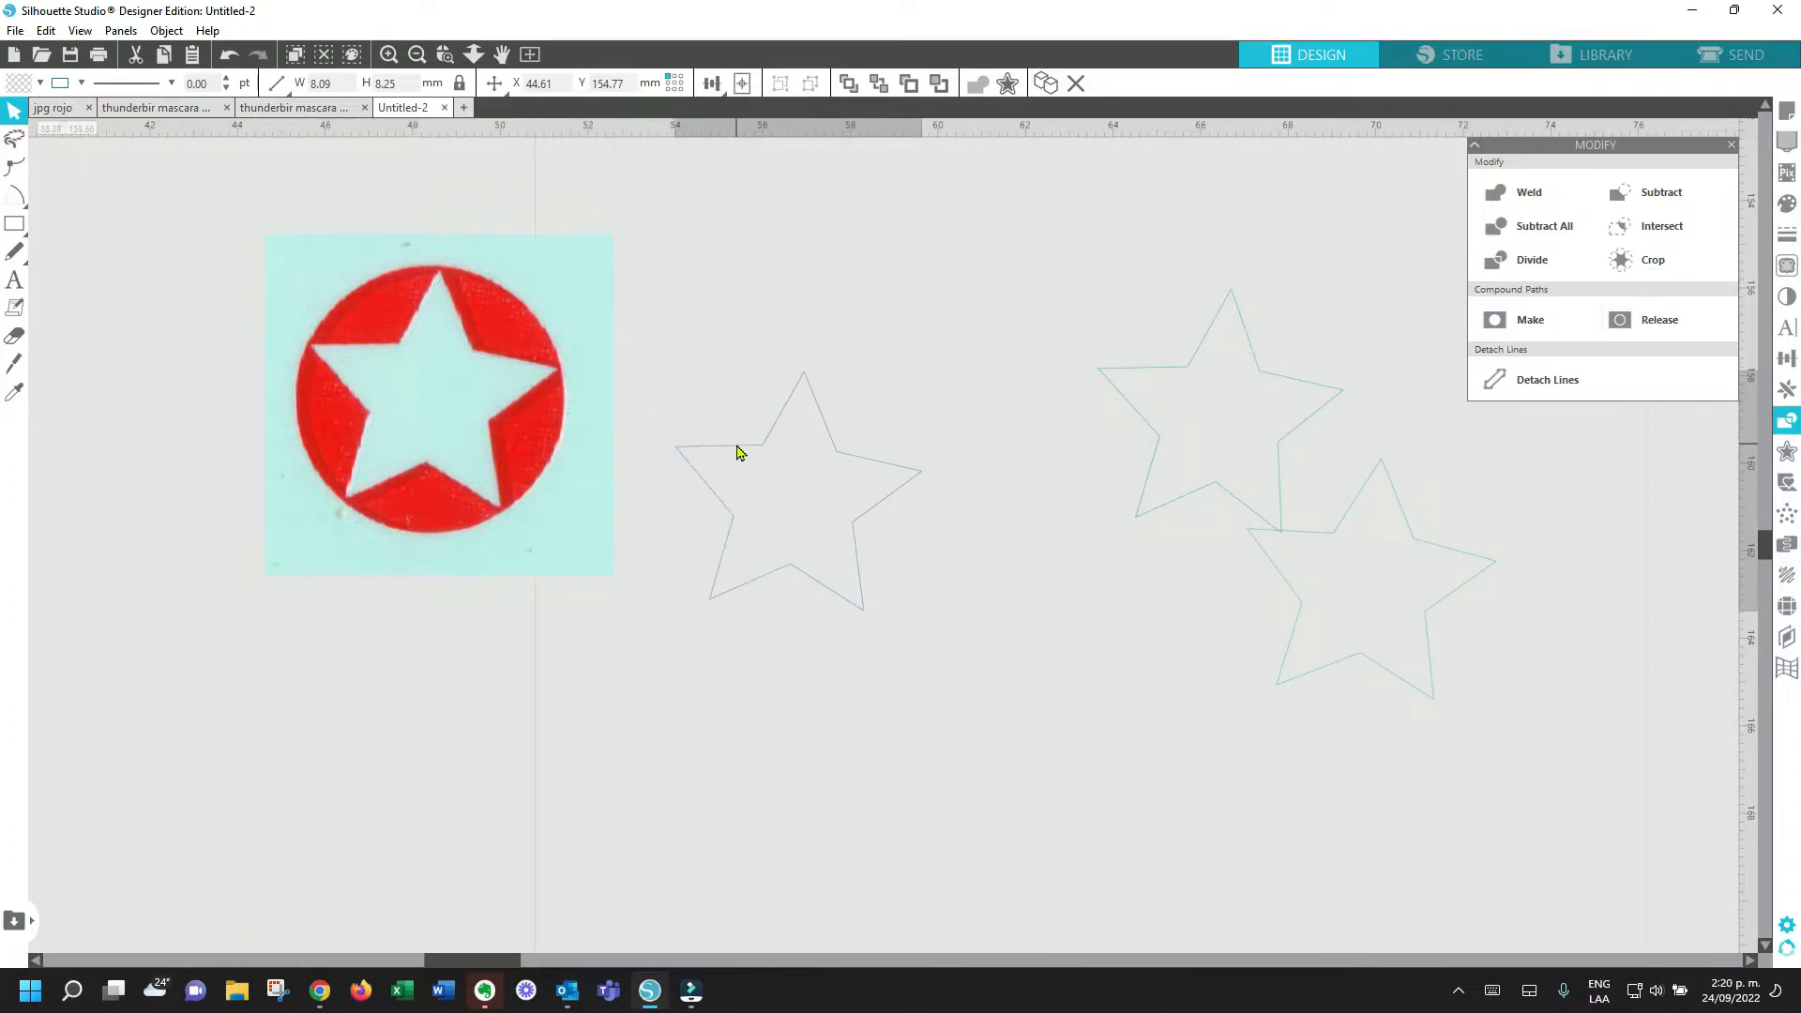
left_click(737, 452)
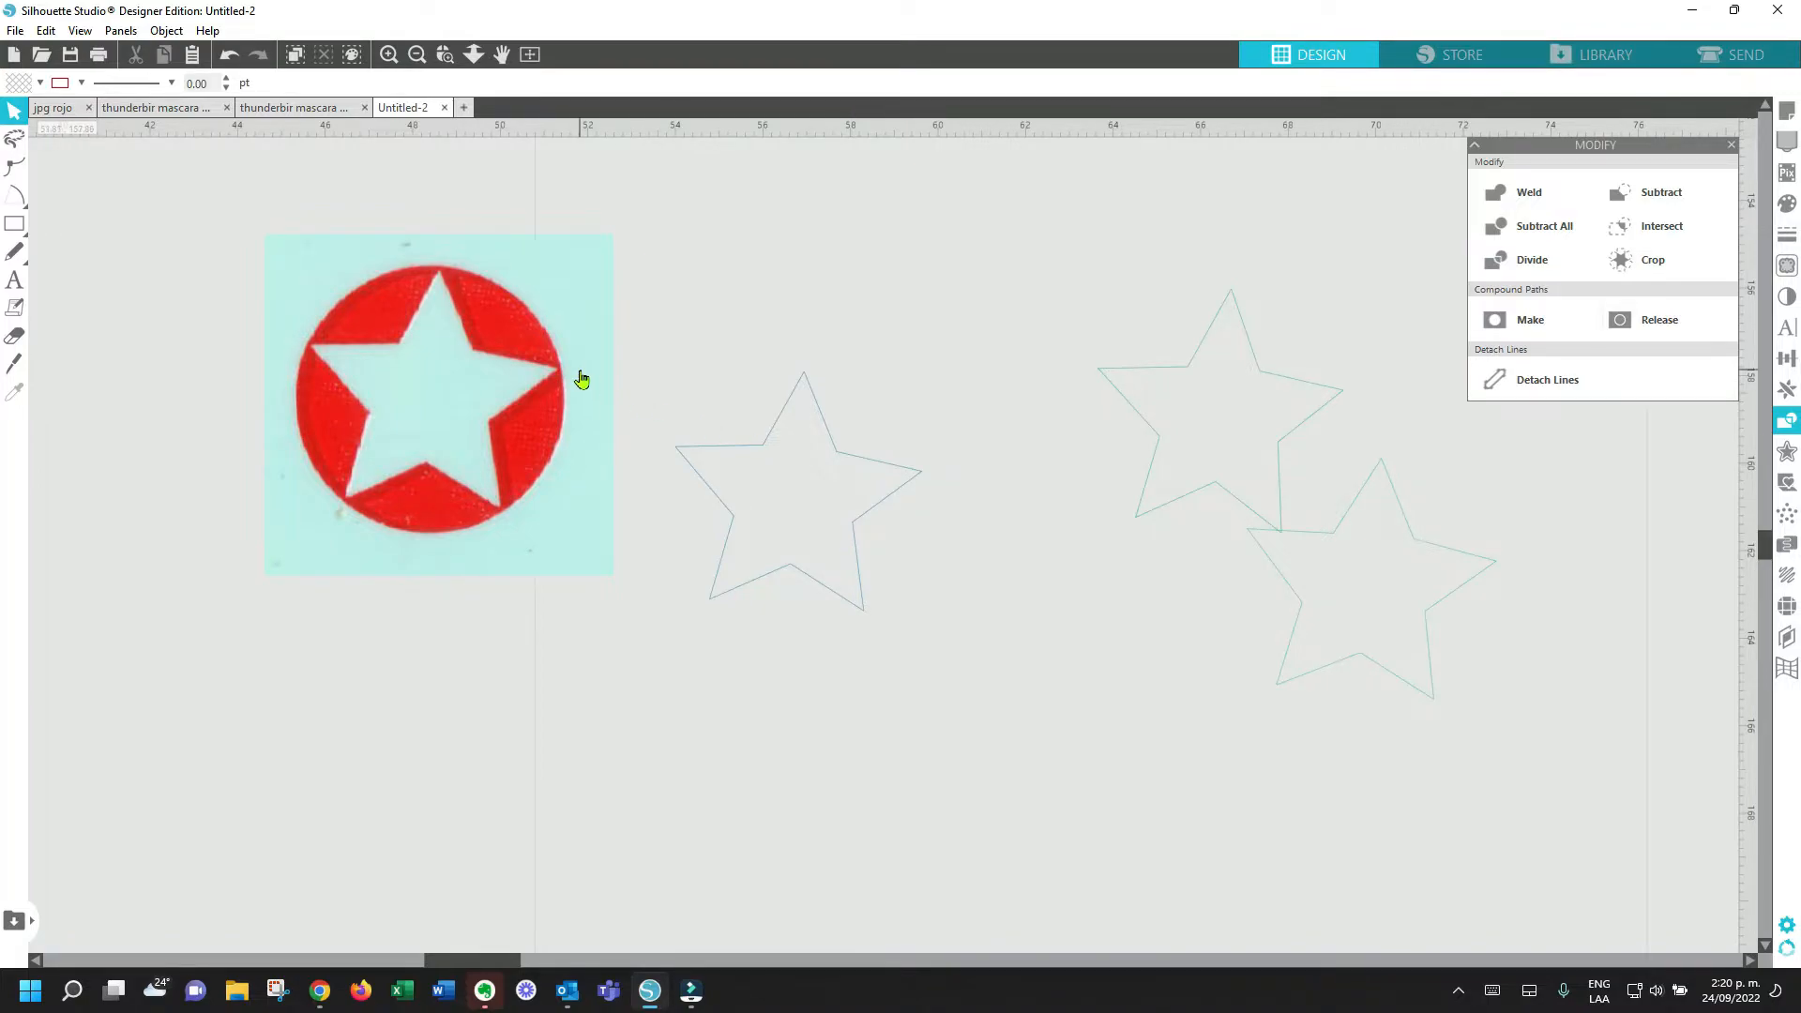
left_click_drag(582, 379, 440, 362)
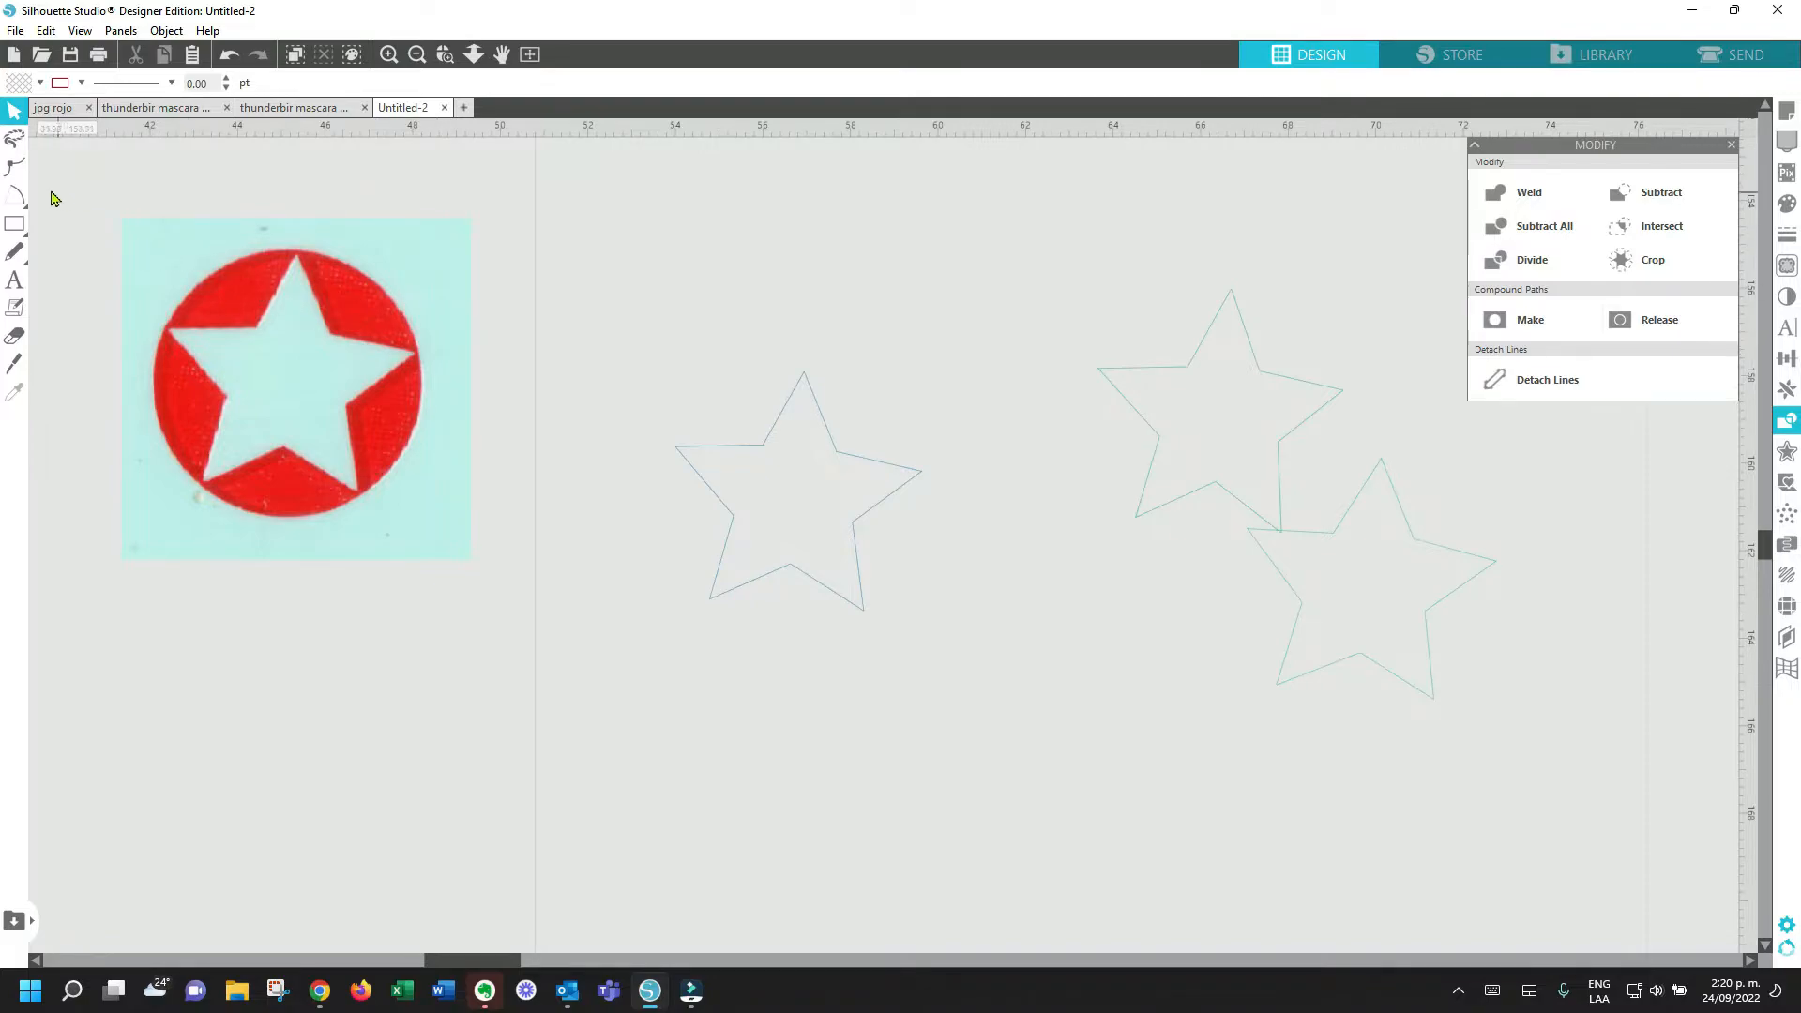
Step: Draw a full circle of about 3.70 mm radius with the Arc tool and place it around the blue star
mouse_move(17, 197)
left_click(130, 197)
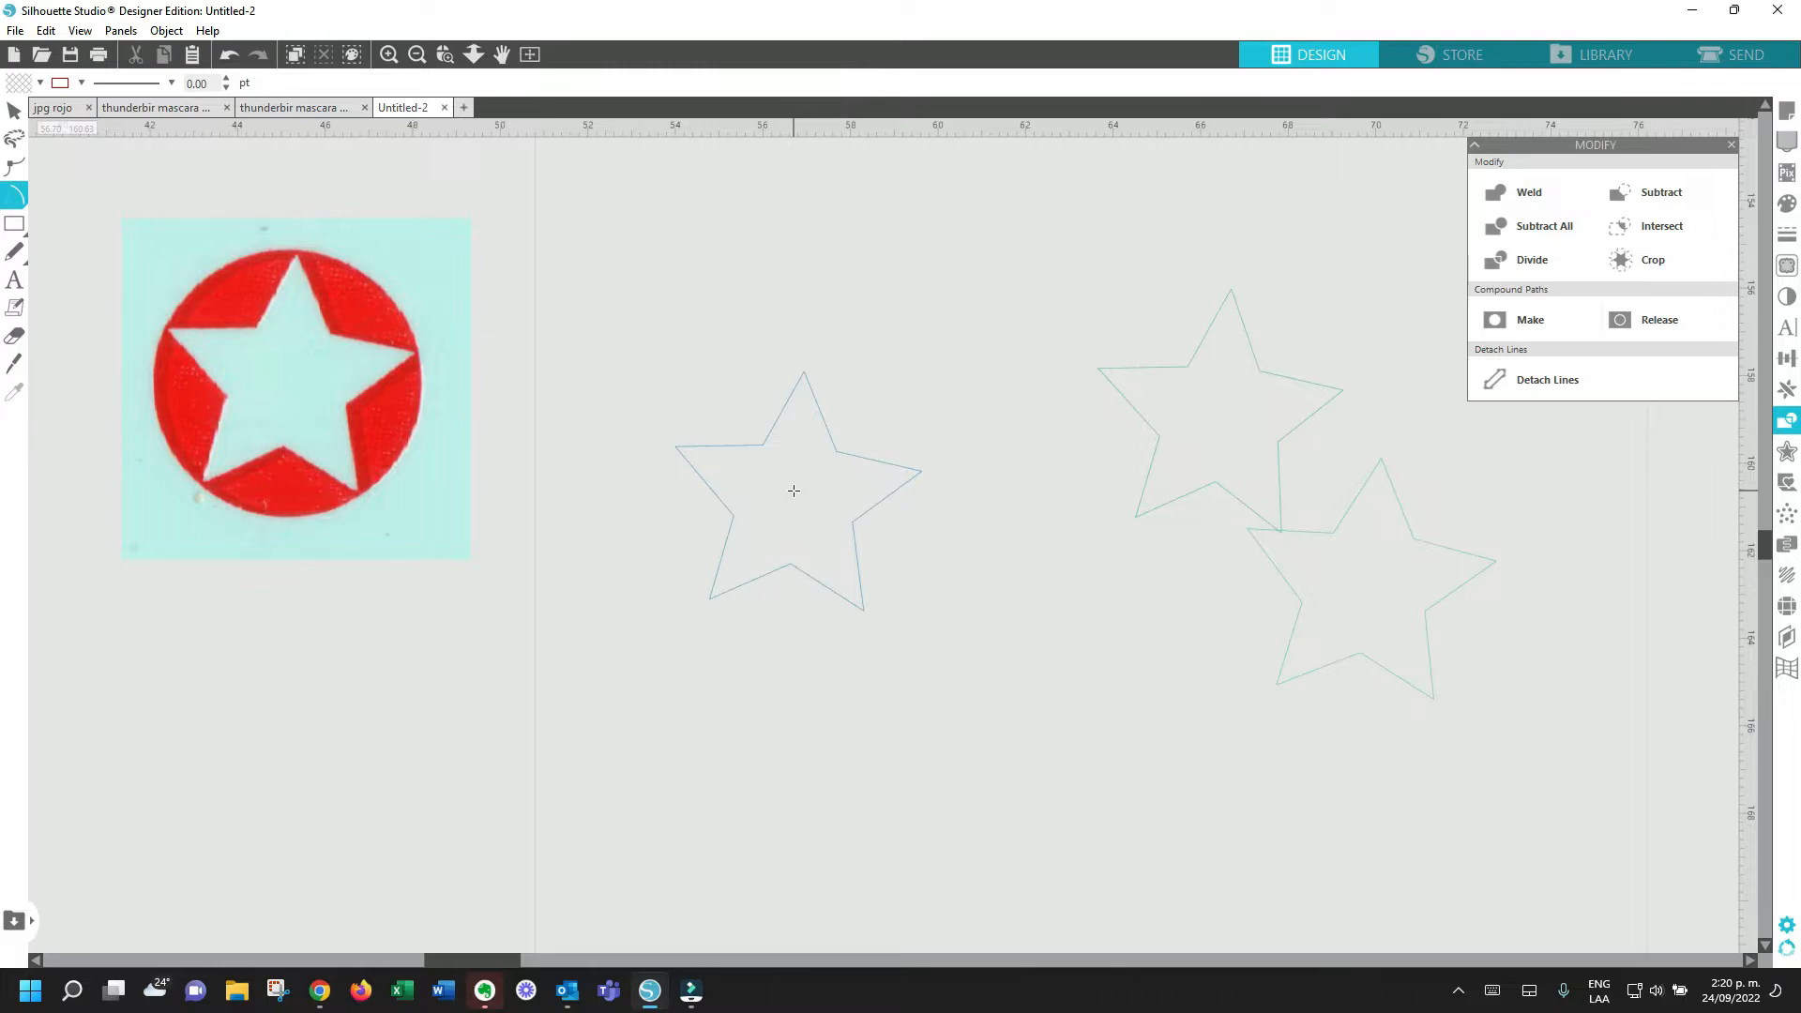
mouse_move(17, 197)
left_click_drag(893, 376, 1060, 342)
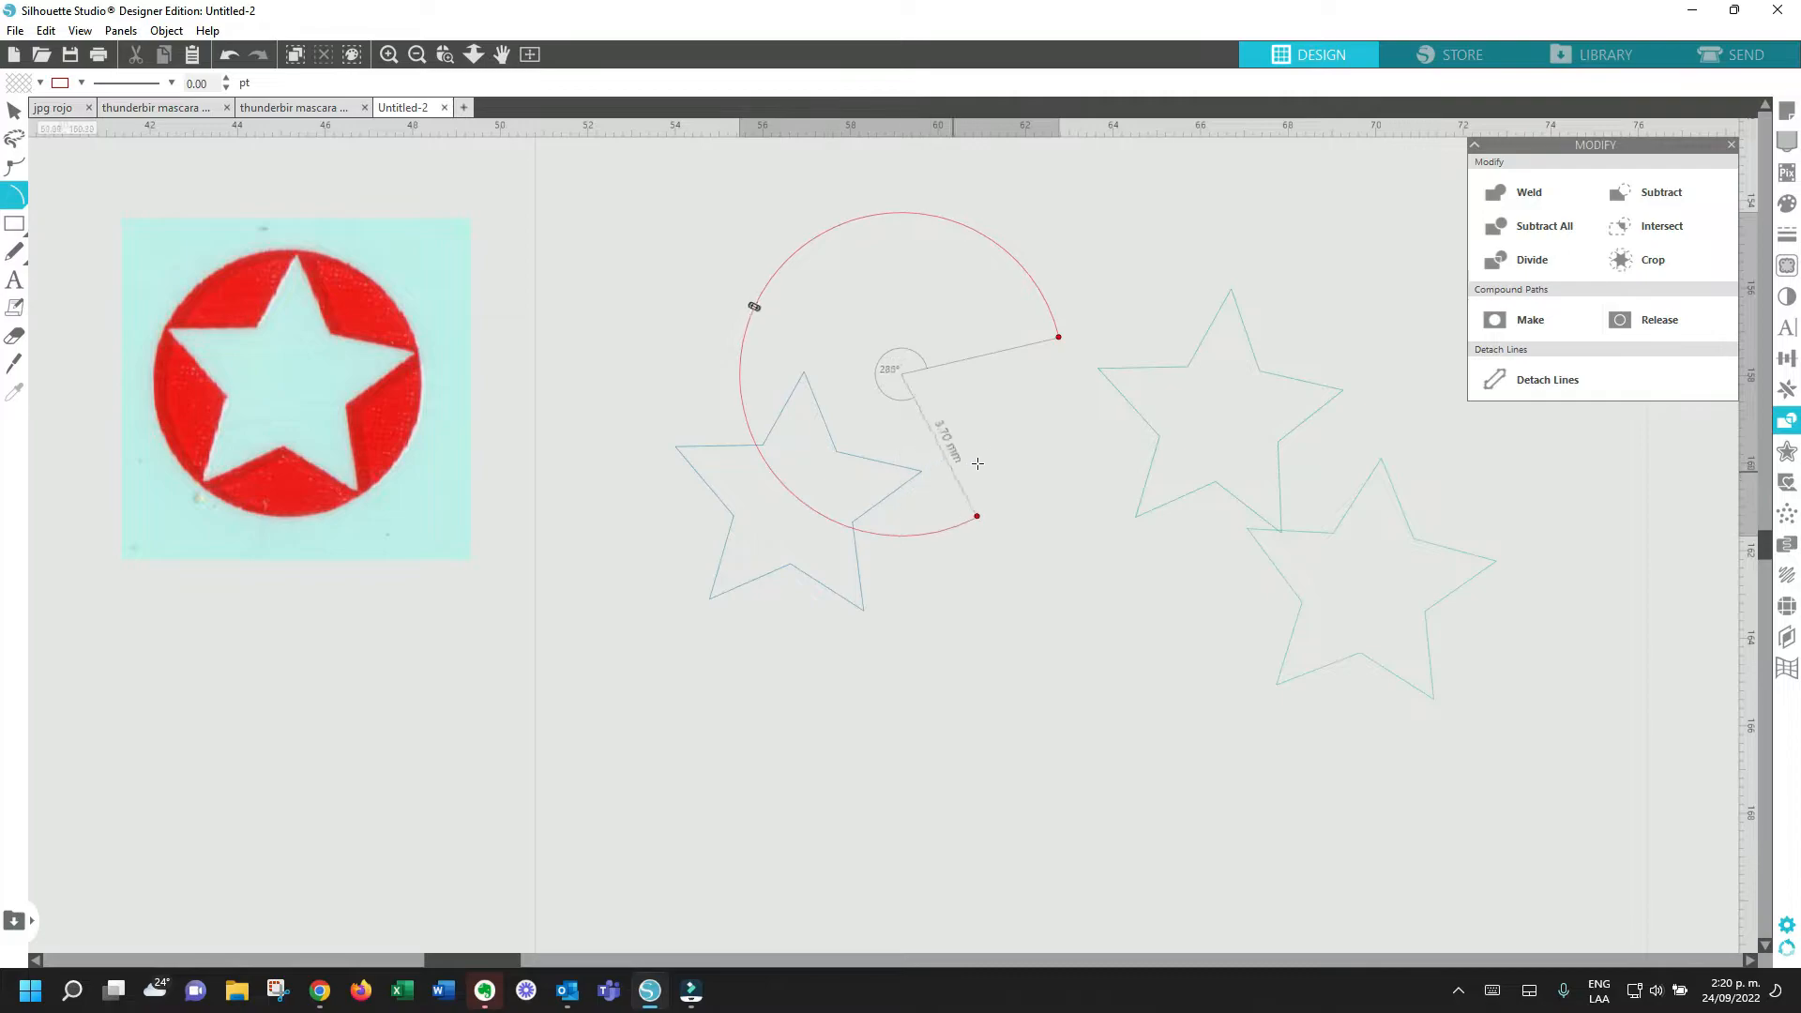
left_click(1032, 335)
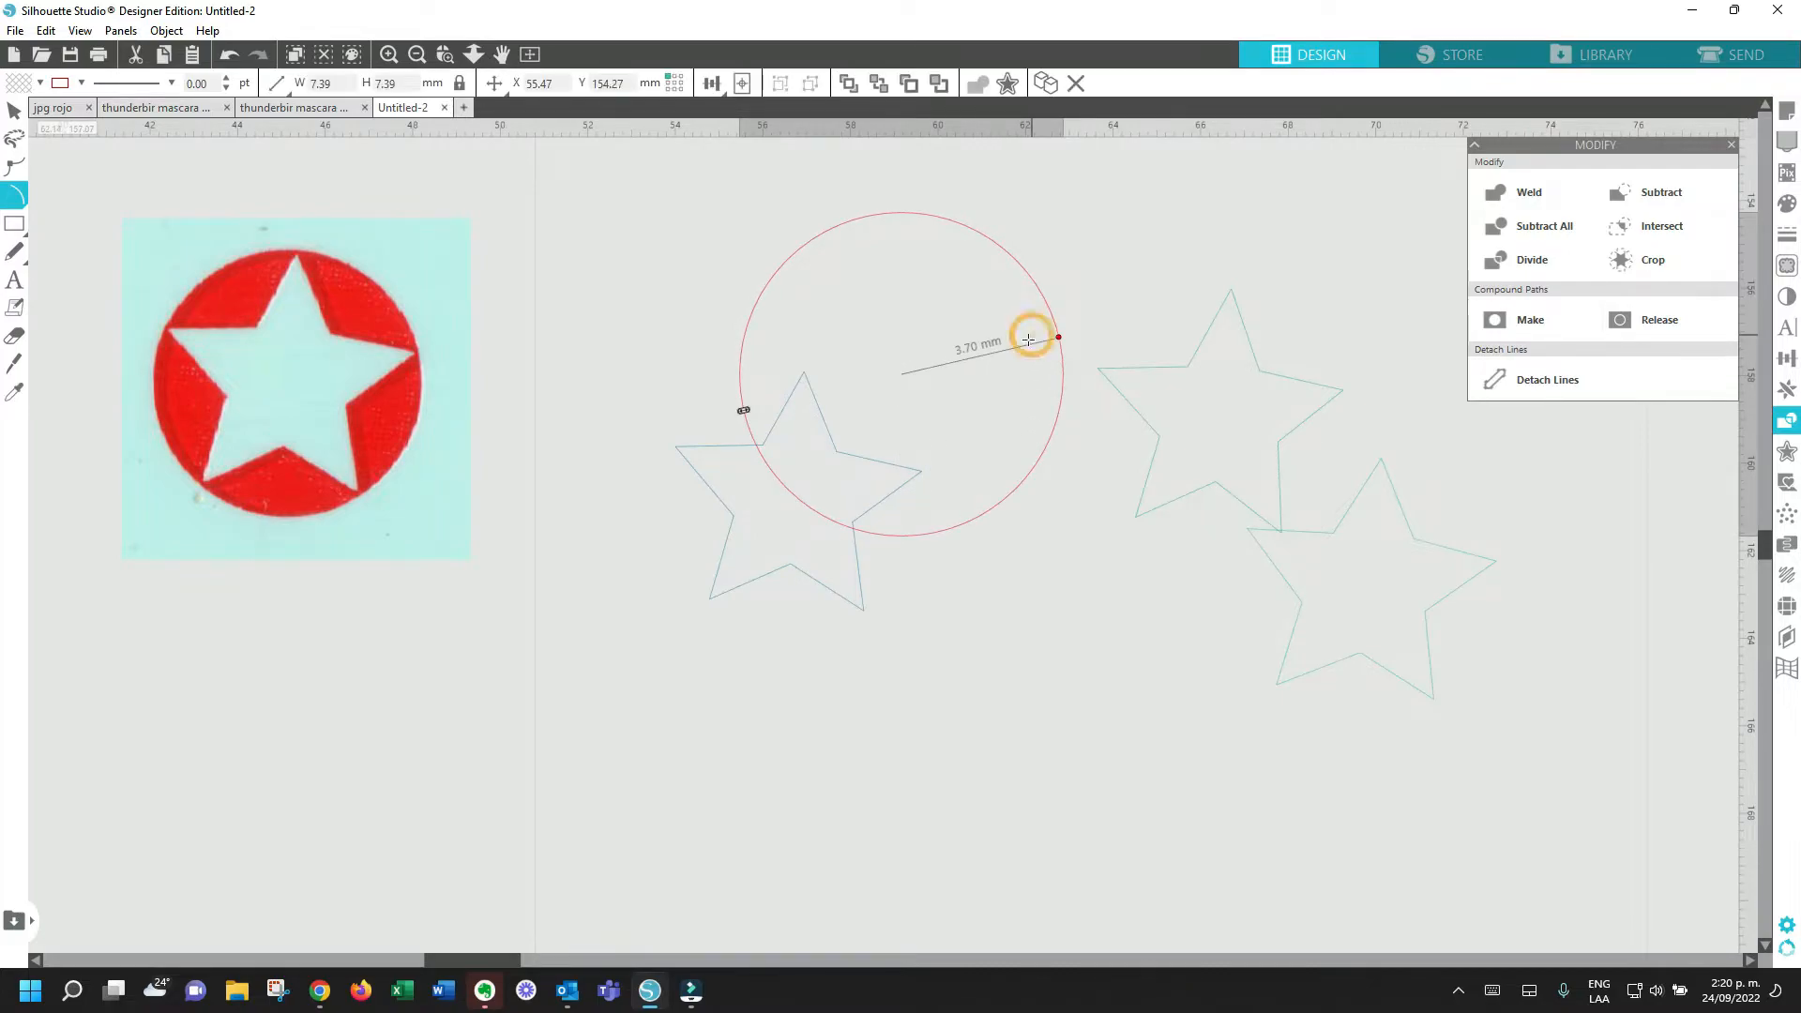
left_click(9, 111)
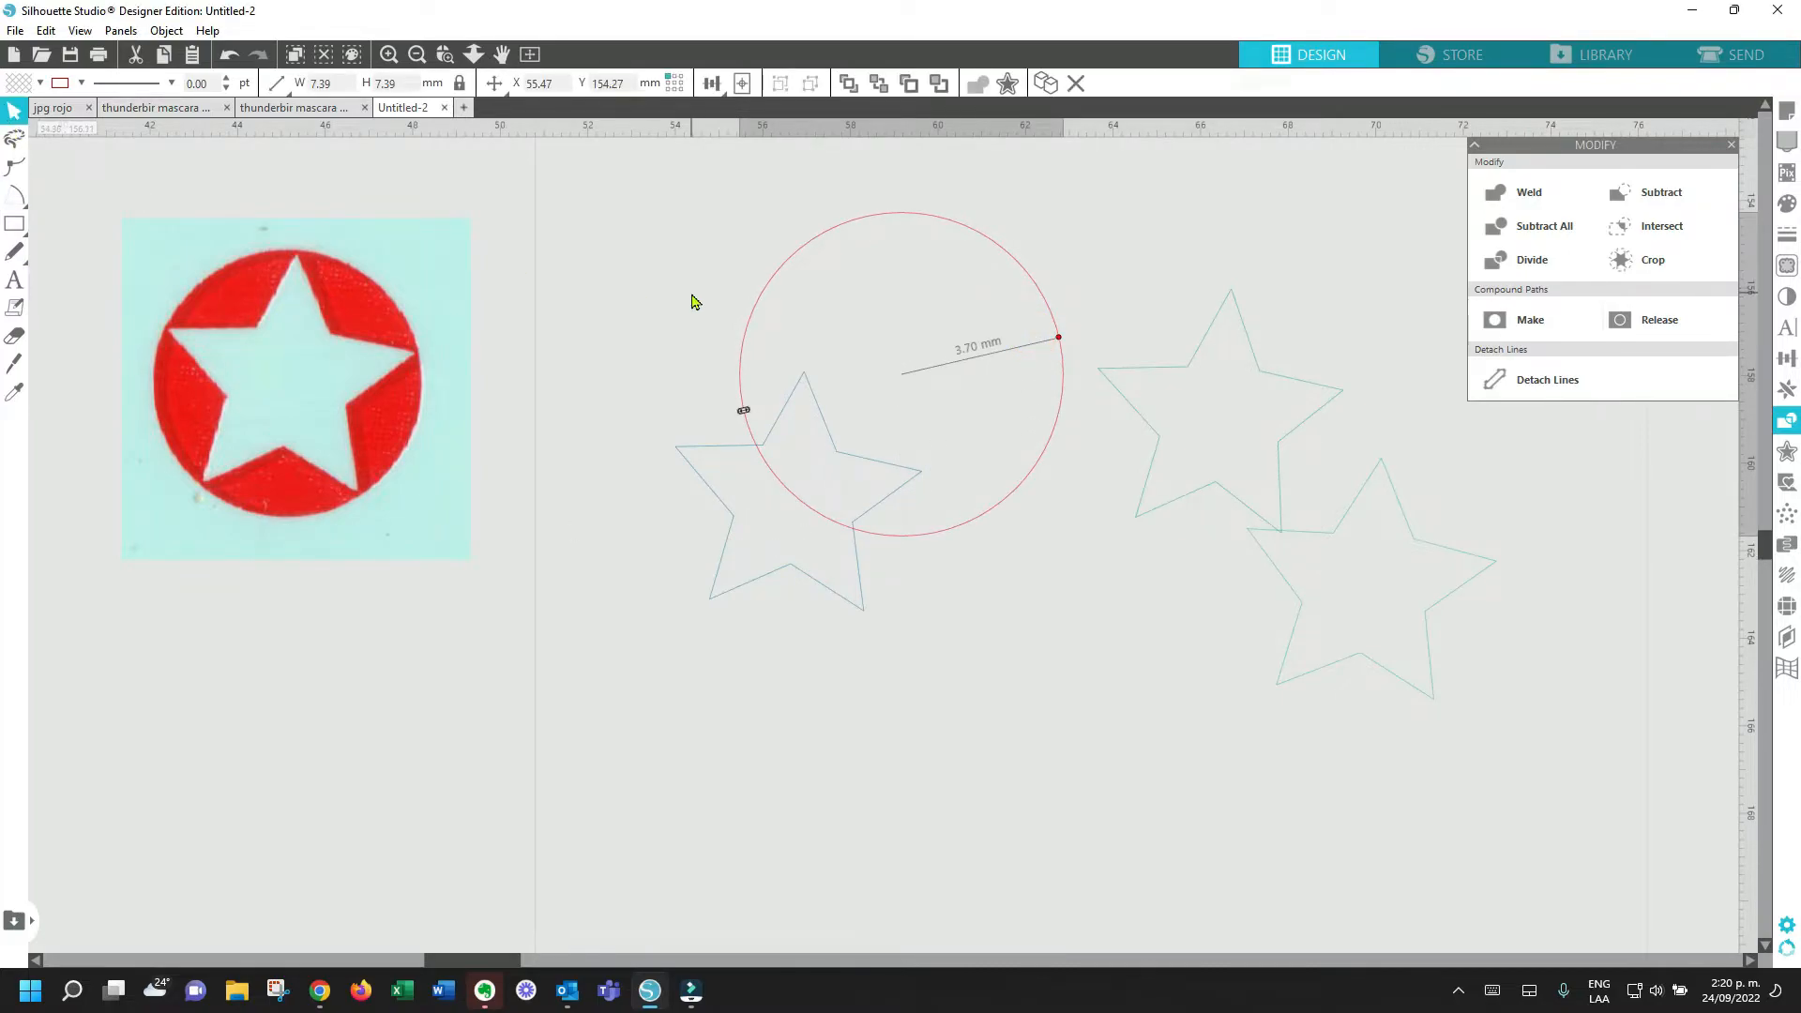
left_click_drag(821, 247, 711, 382)
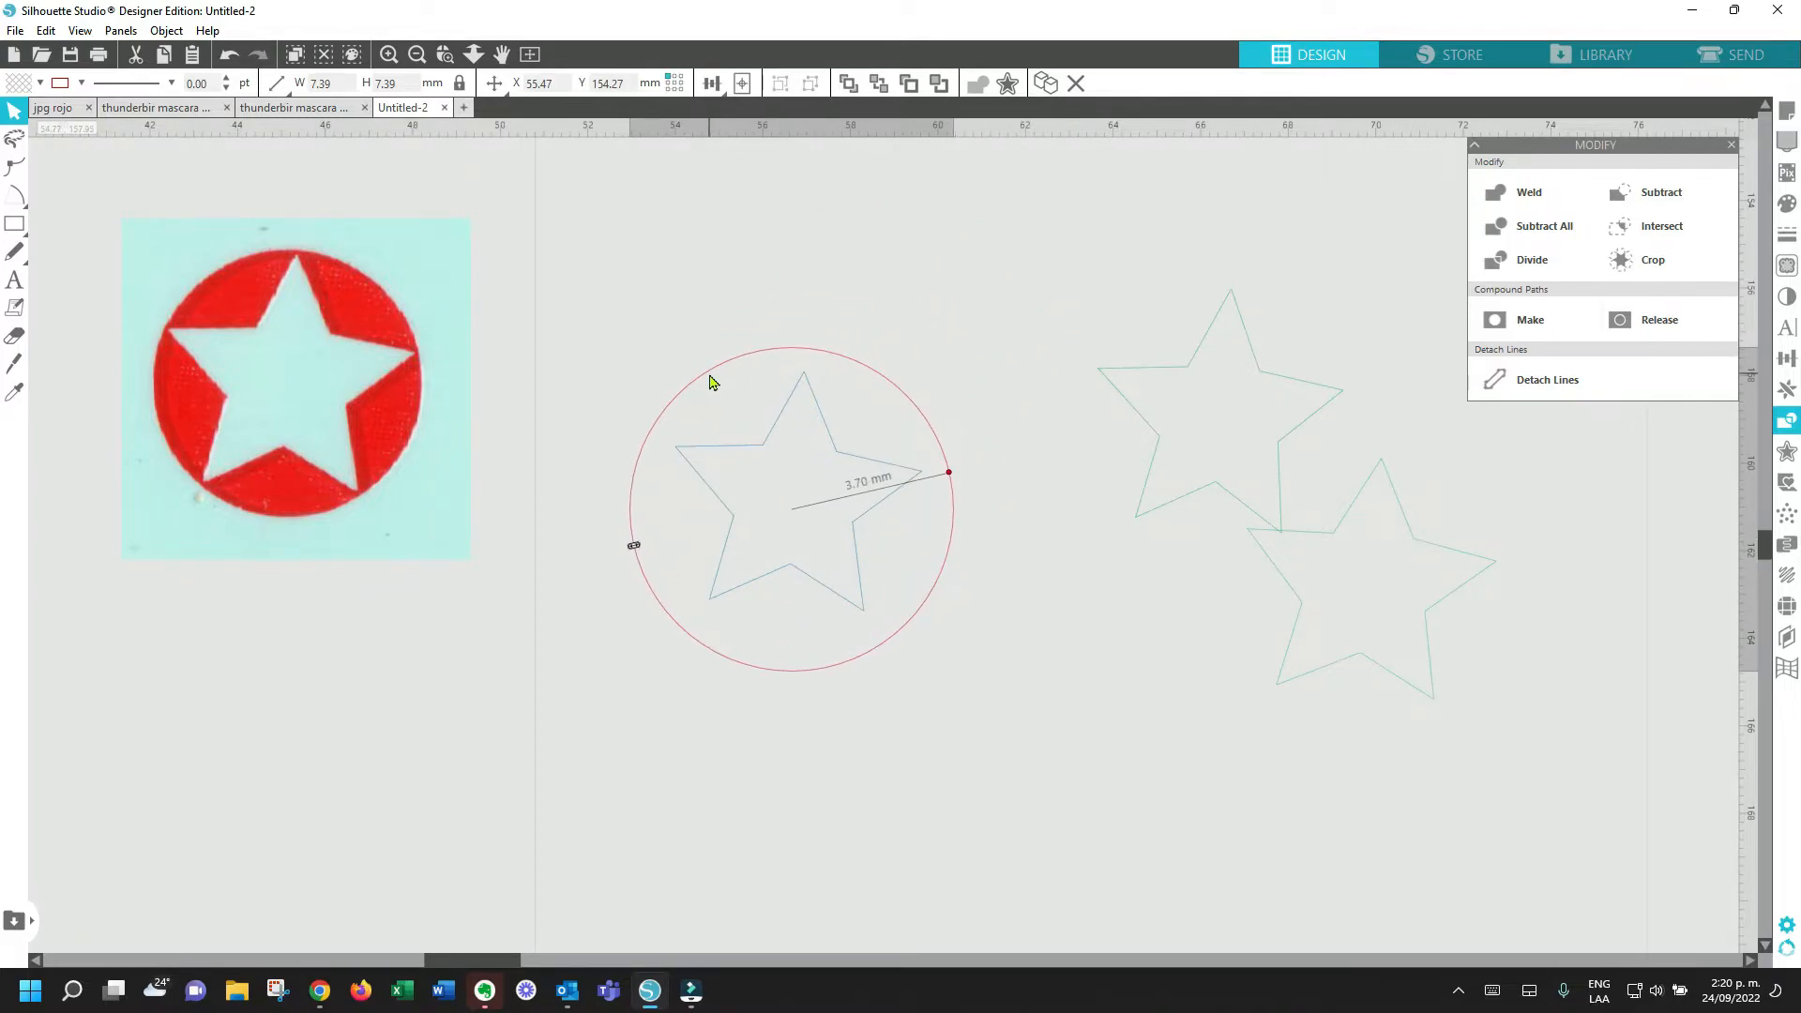
left_click(864, 797)
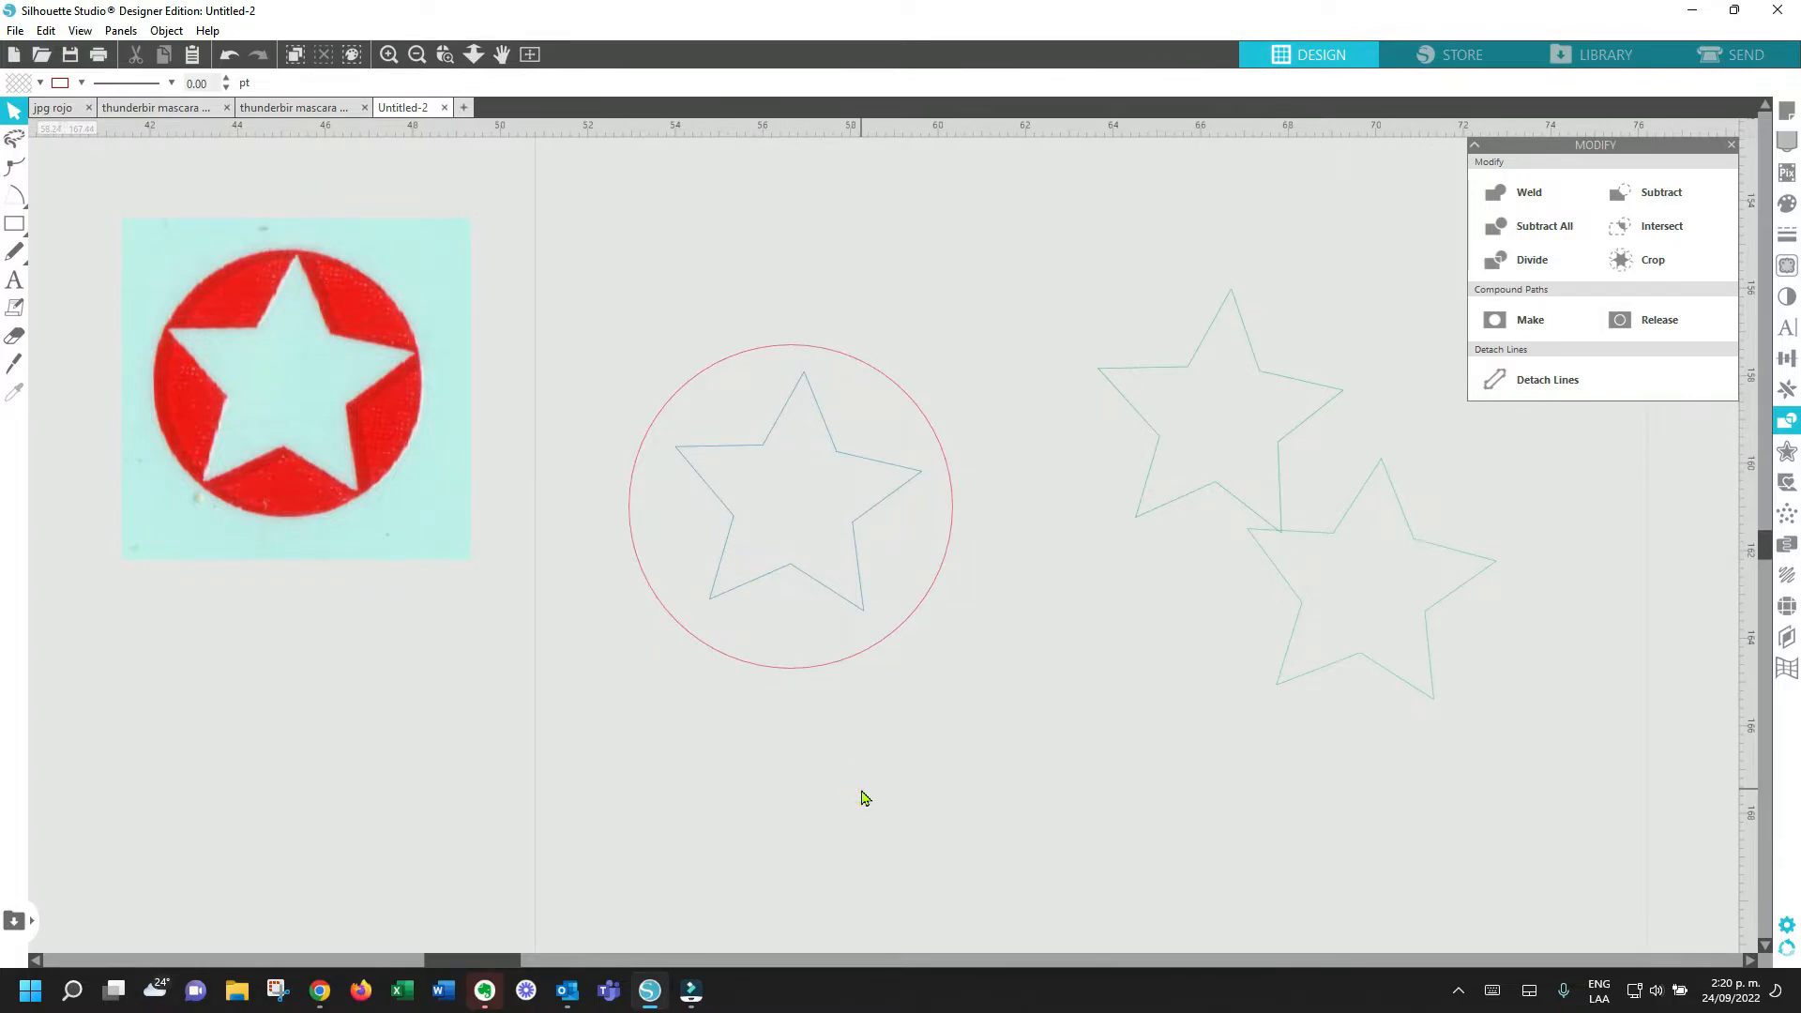
Step: Center the blue star and the surrounding circle on each other
left_click_drag(643, 305, 987, 755)
left_click_drag(676, 265, 938, 713)
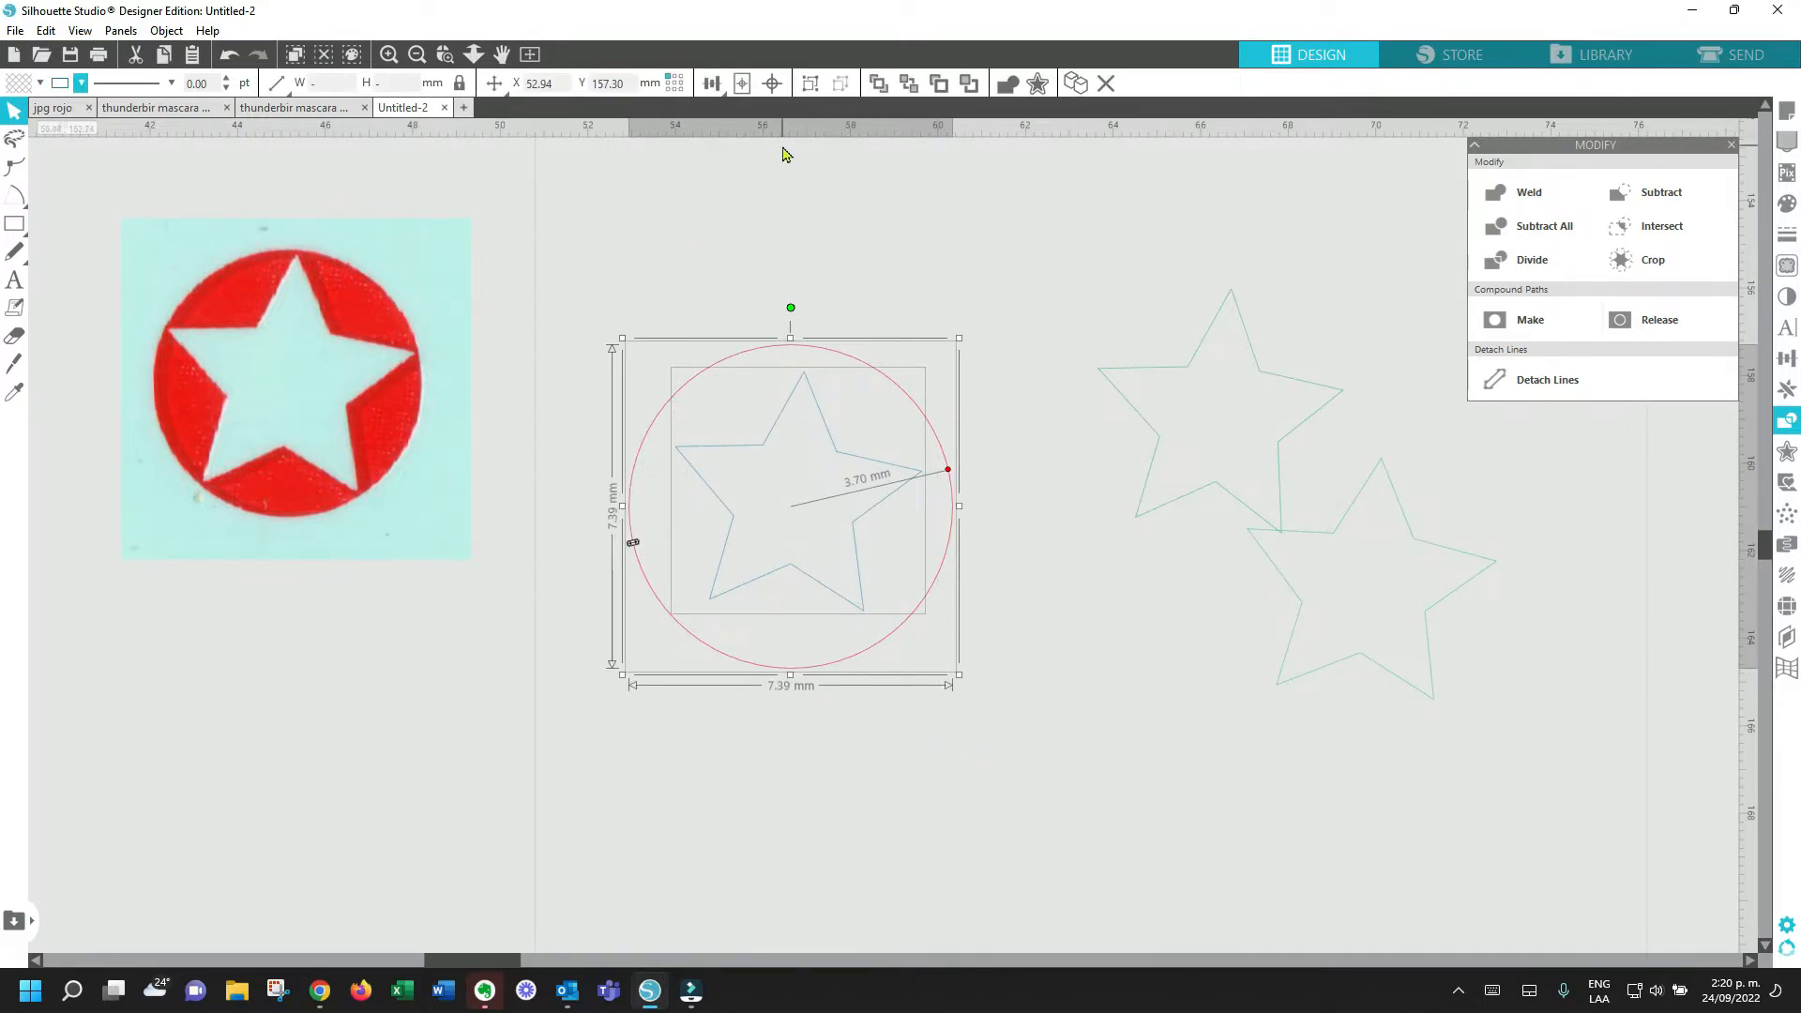
left_click(775, 84)
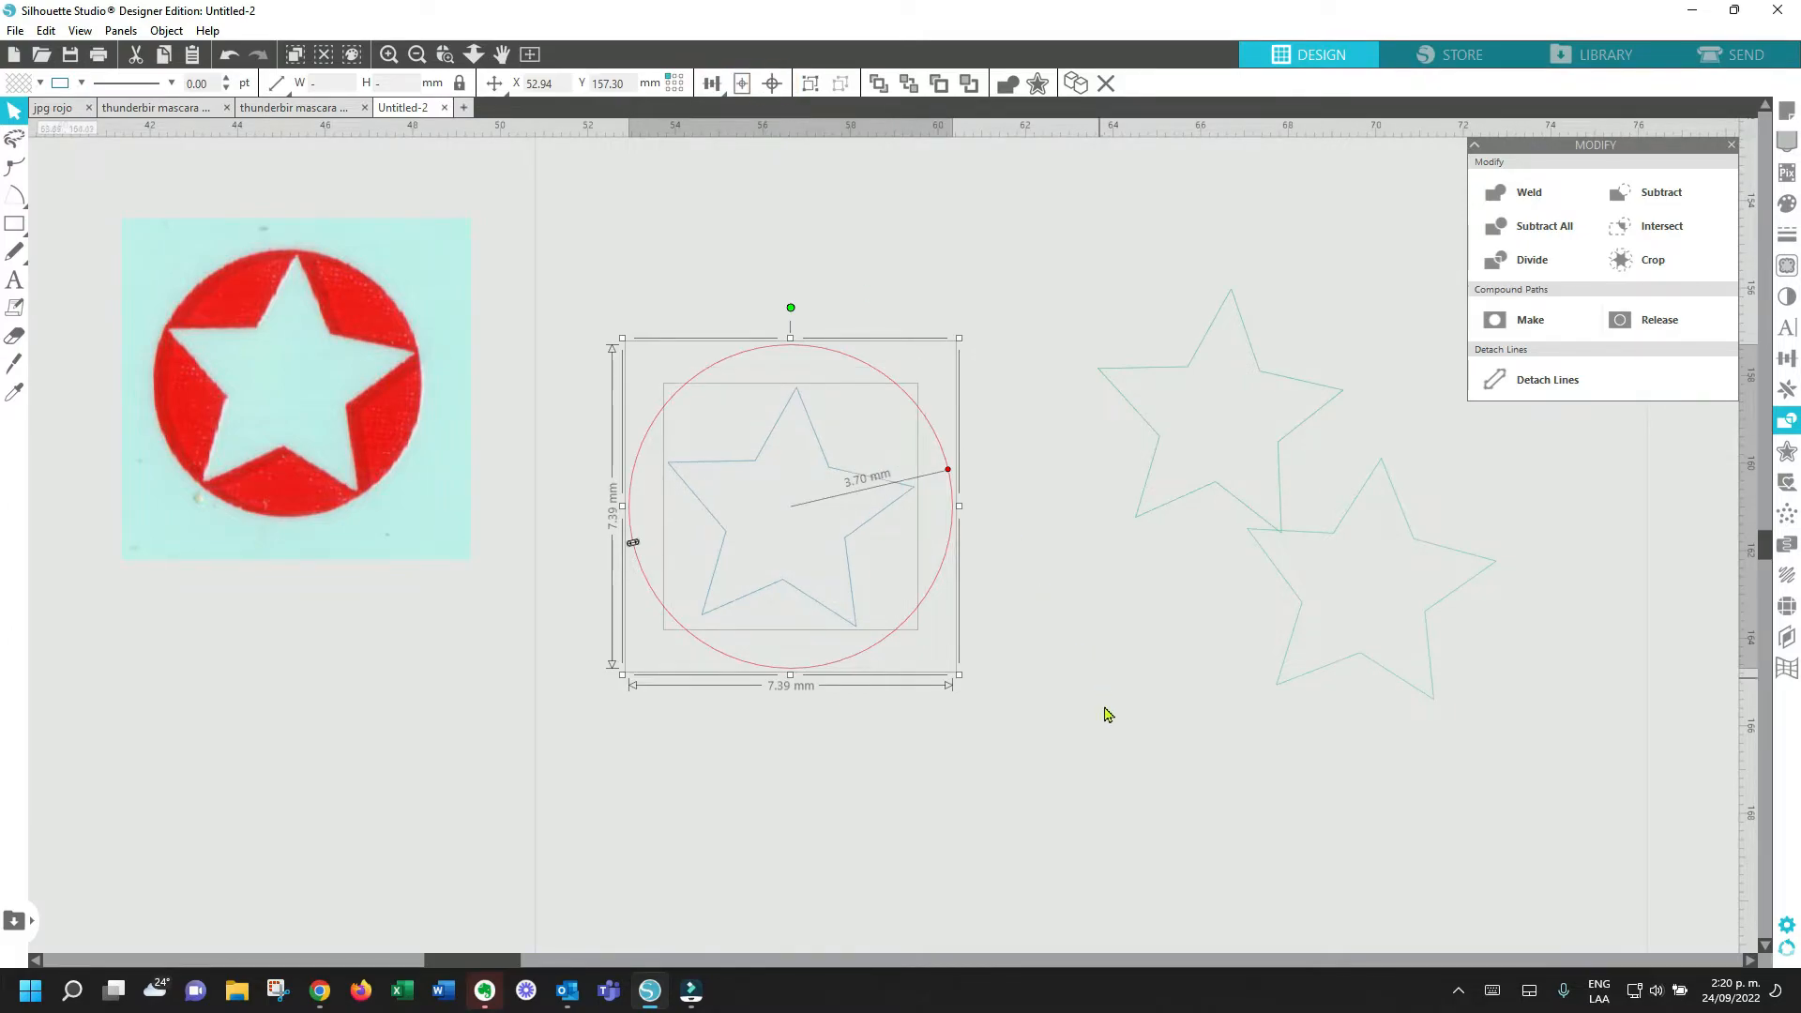
left_click(1111, 736)
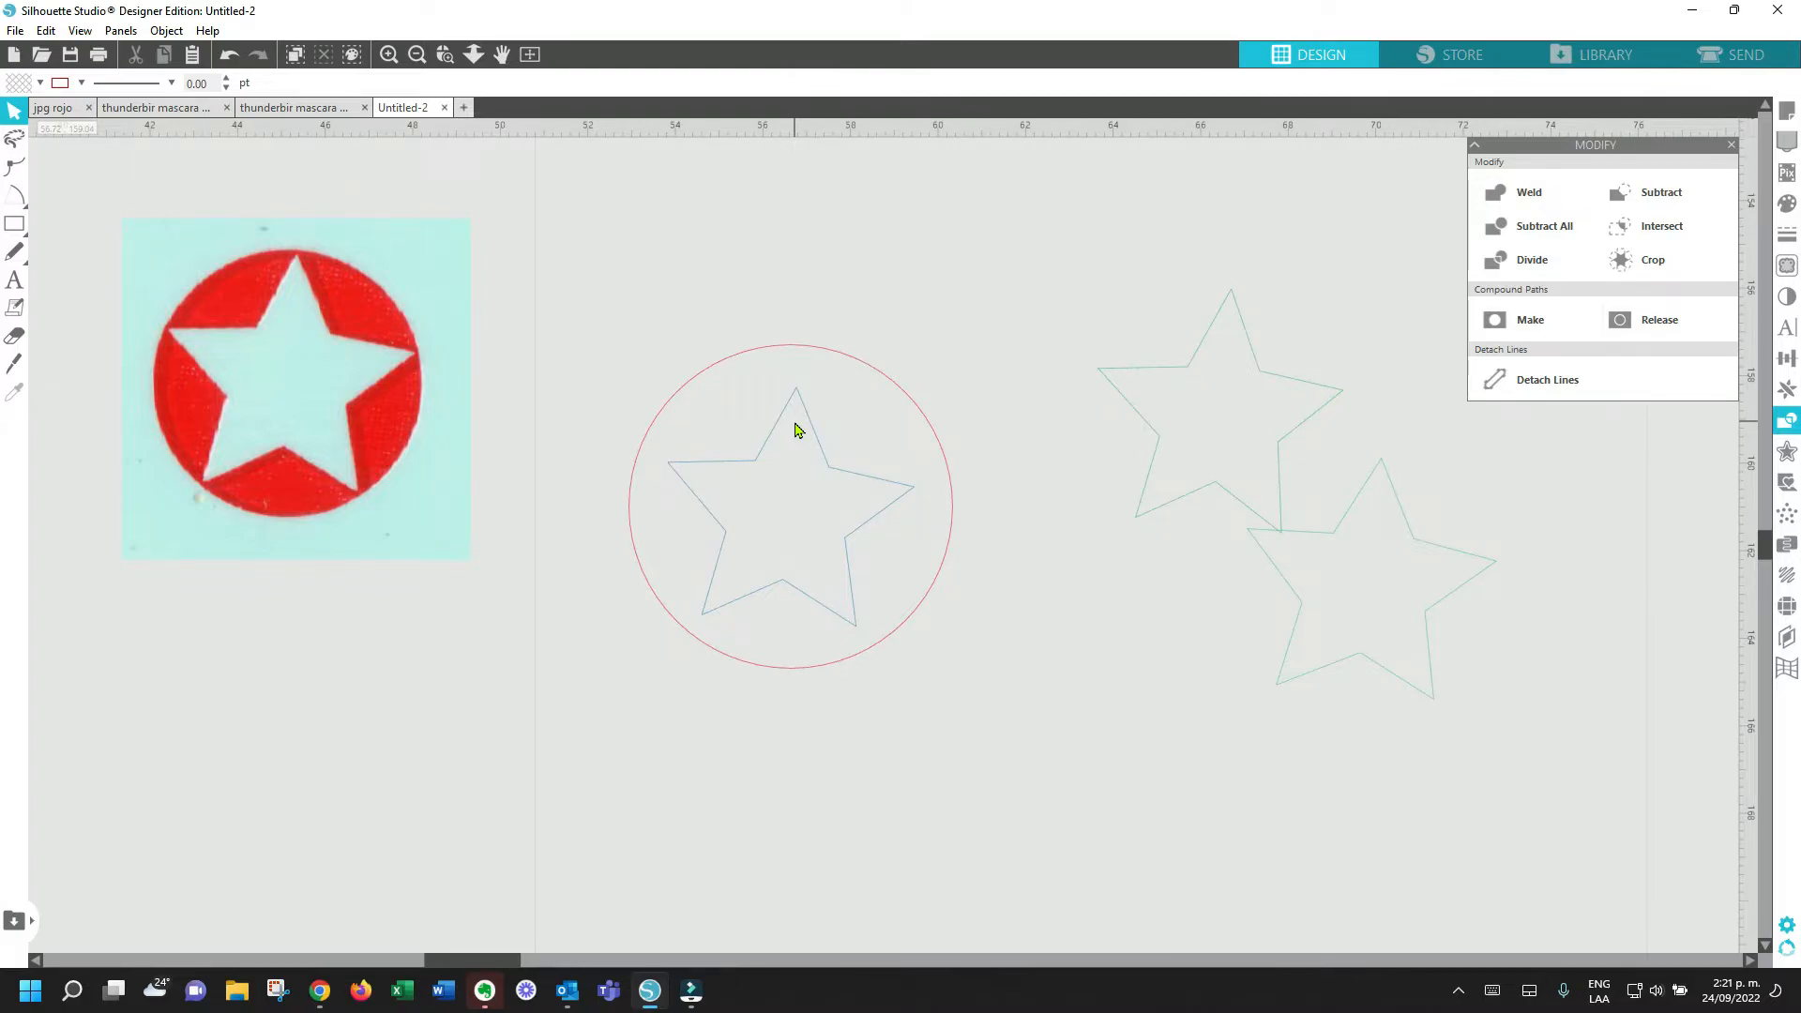
Step: Move the blue star out of the circle and draw a second full circle of about 2.37 mm radius inside it
left_click_drag(751, 466, 1105, 736)
left_click(897, 667)
mouse_move(17, 207)
left_click(128, 195)
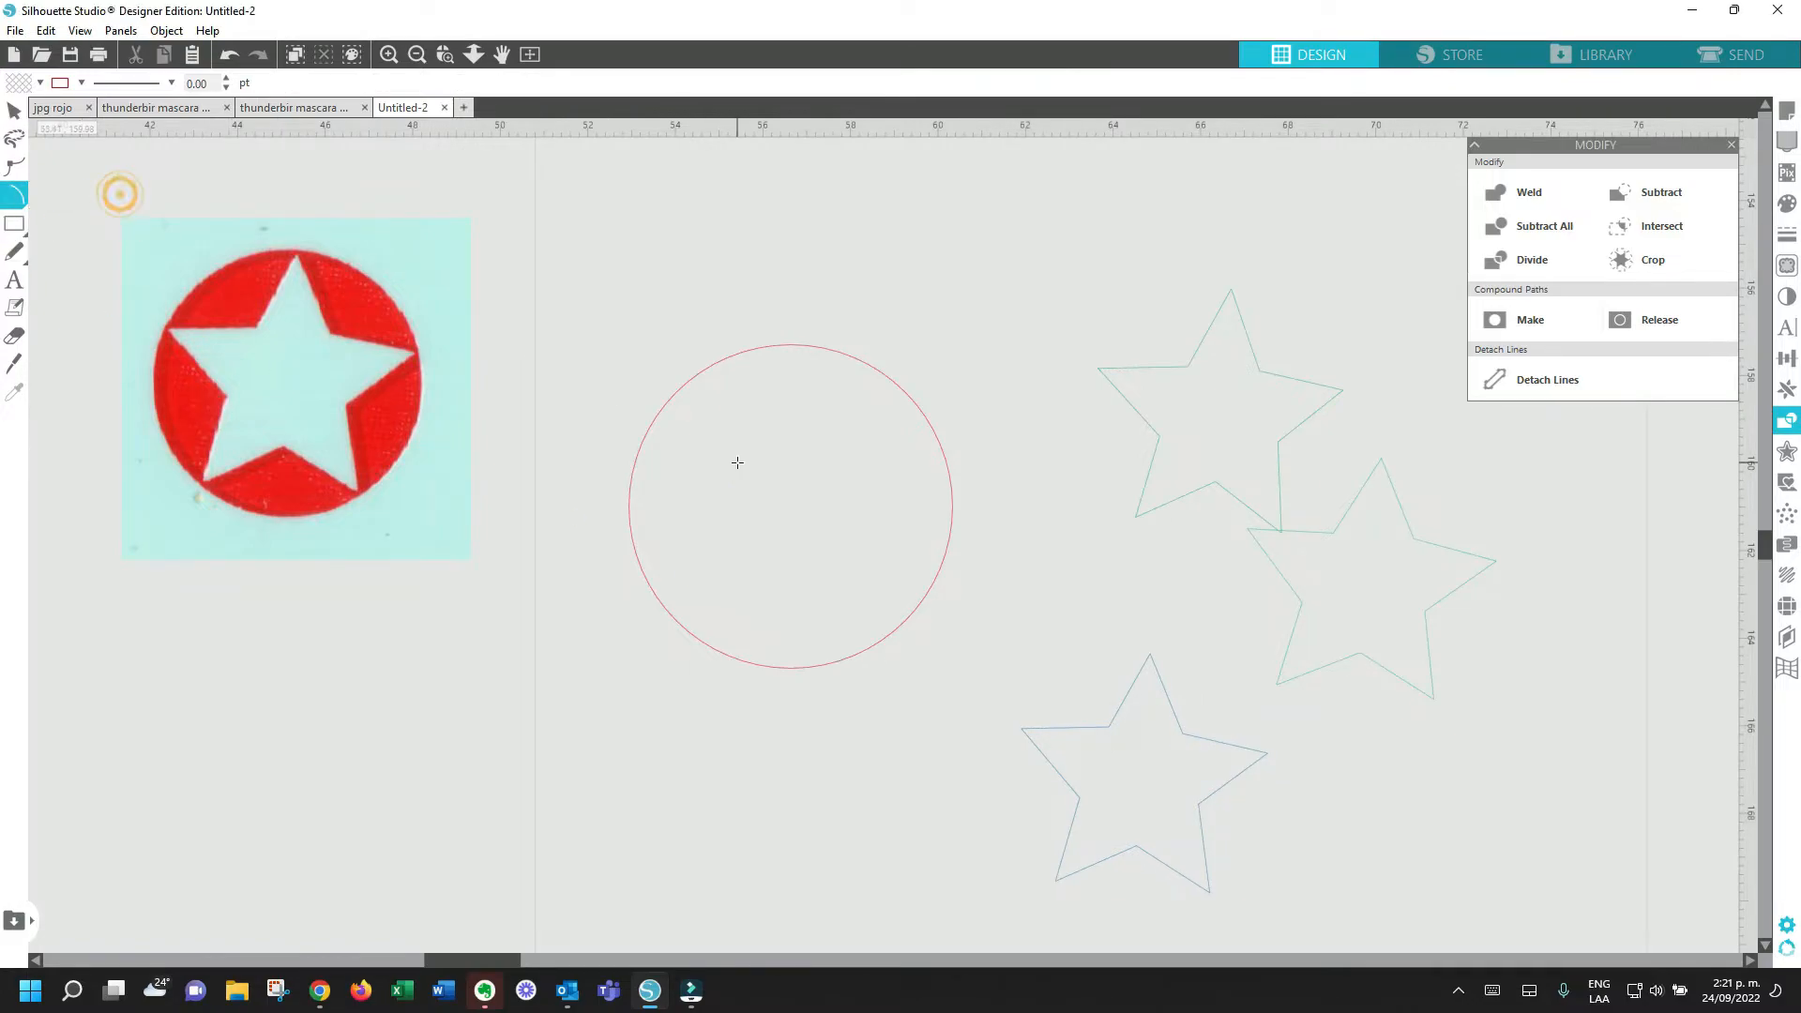
left_click(816, 507)
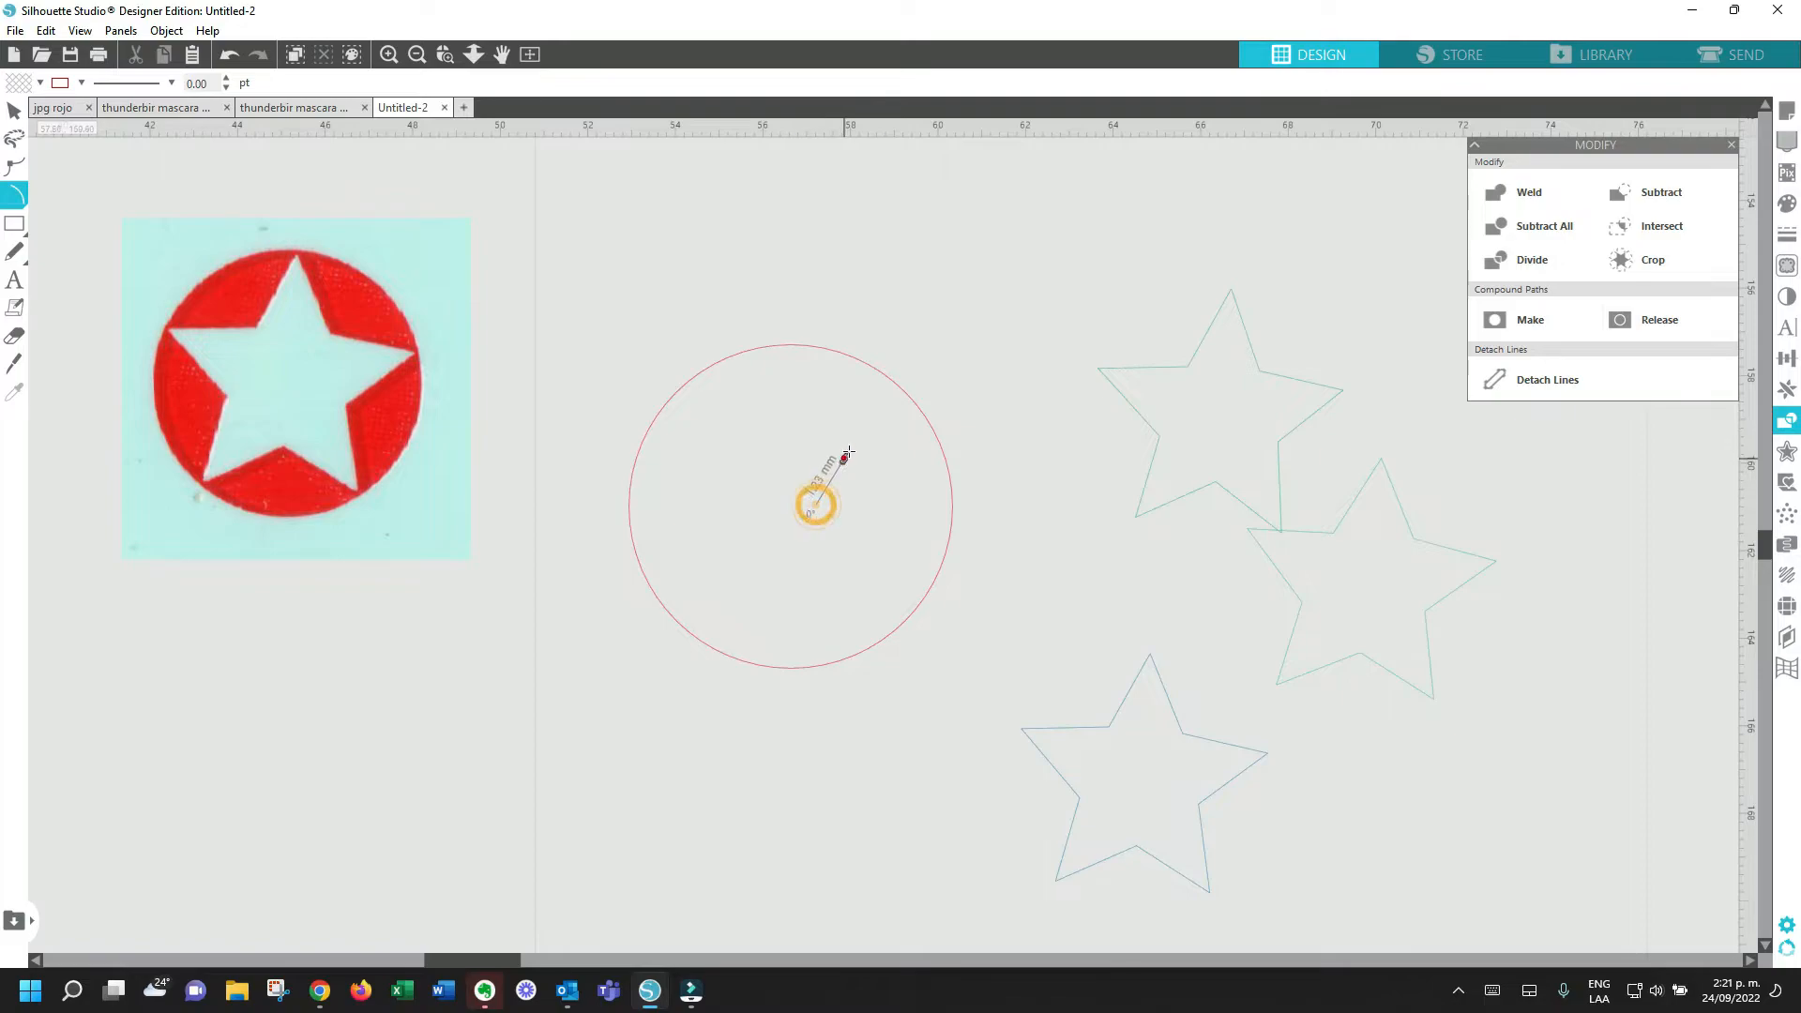
left_click(879, 420)
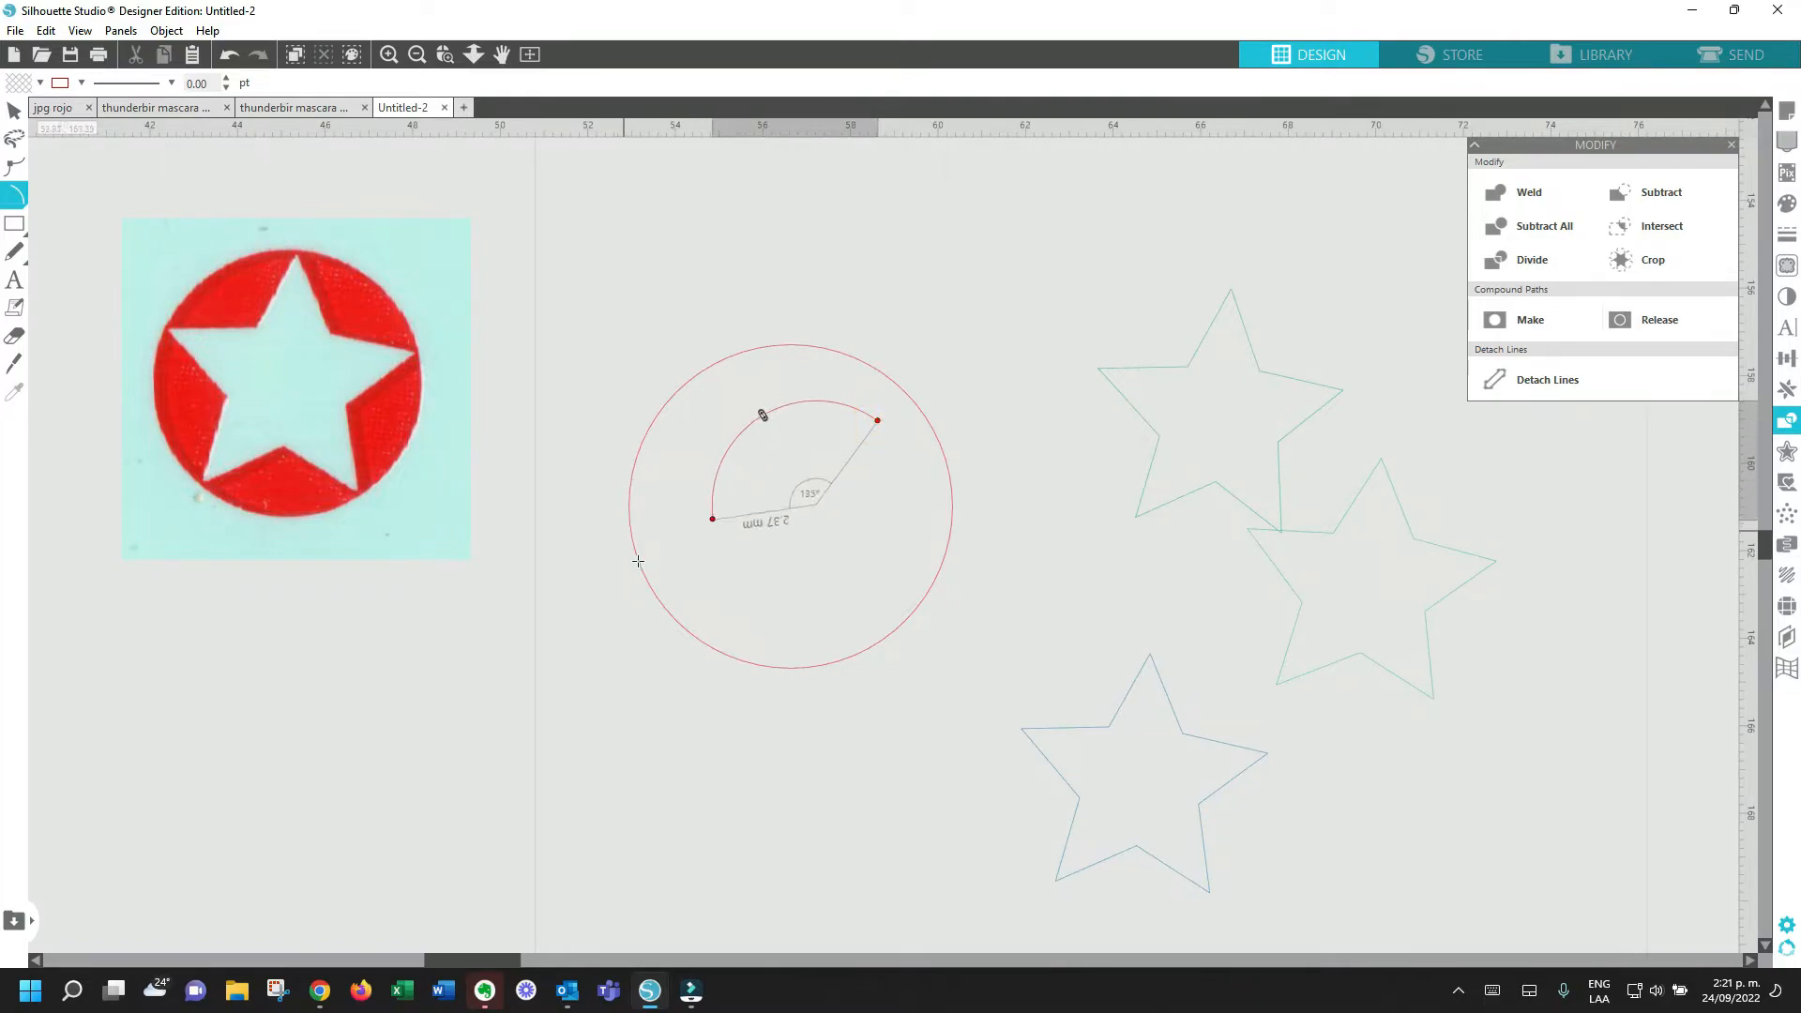
left_click(882, 400)
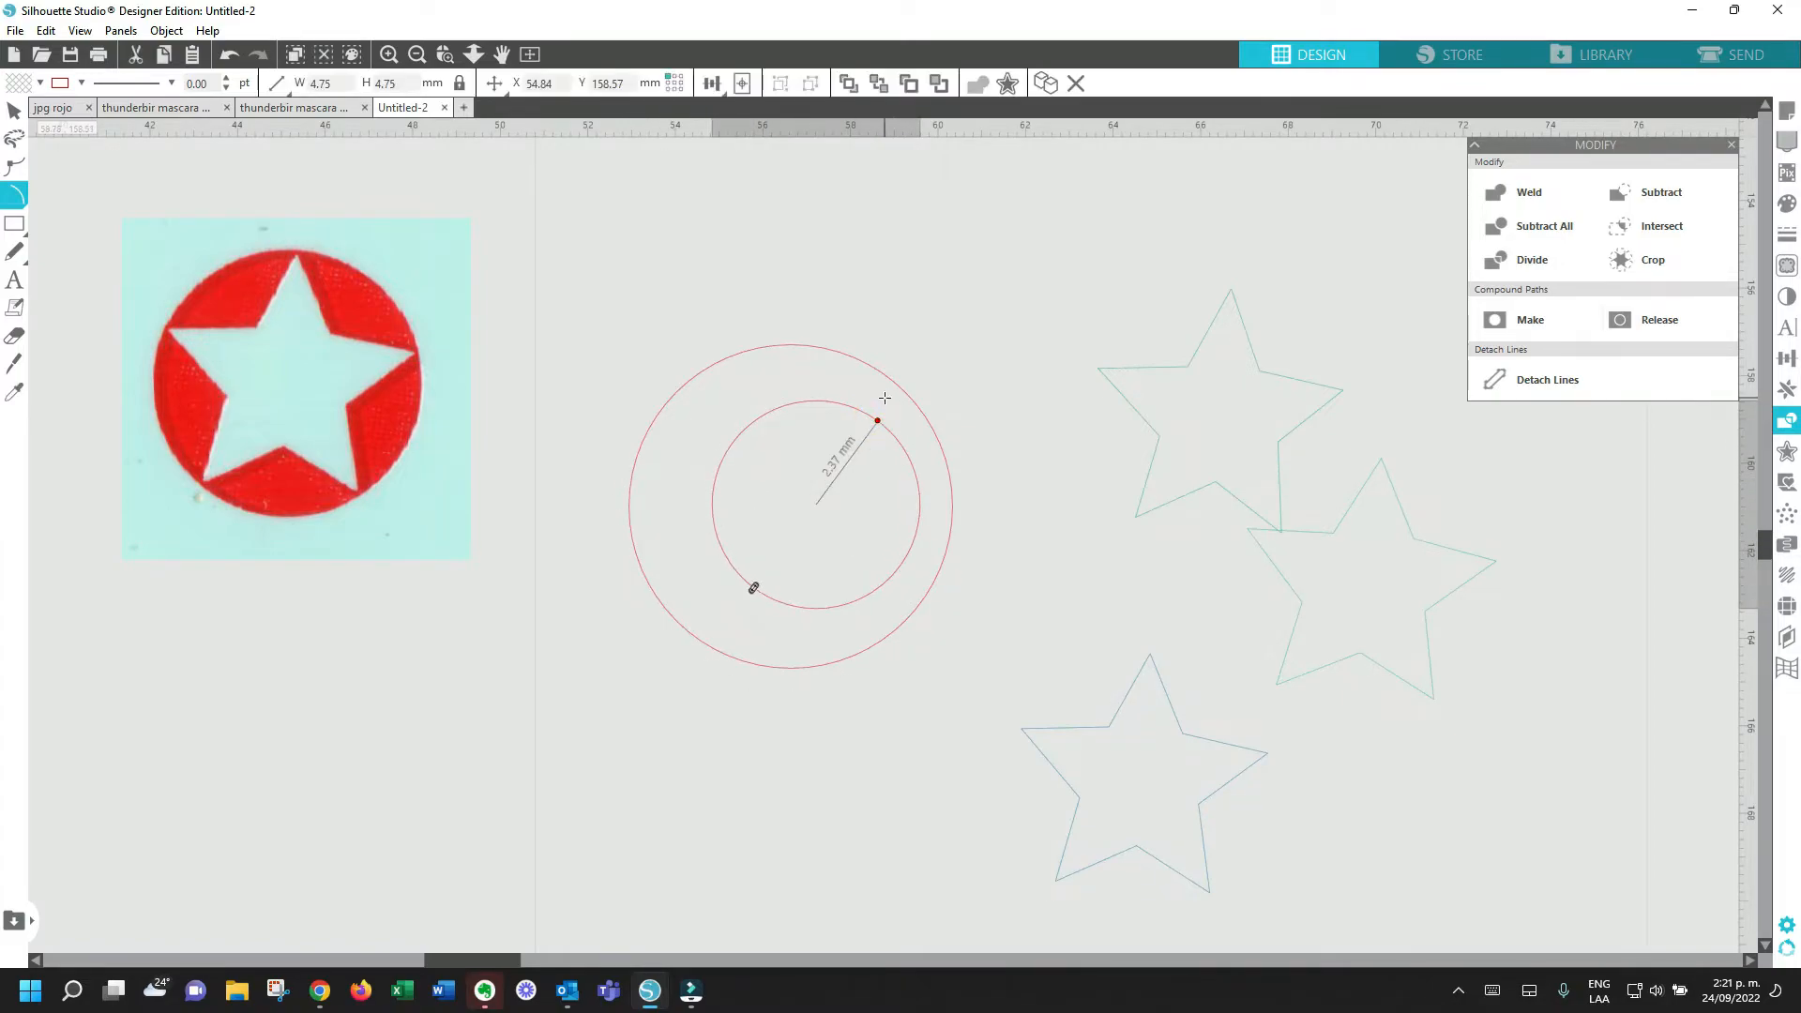
Step: Center the small circle and the large circle on each other to make them concentric
left_click(14, 113)
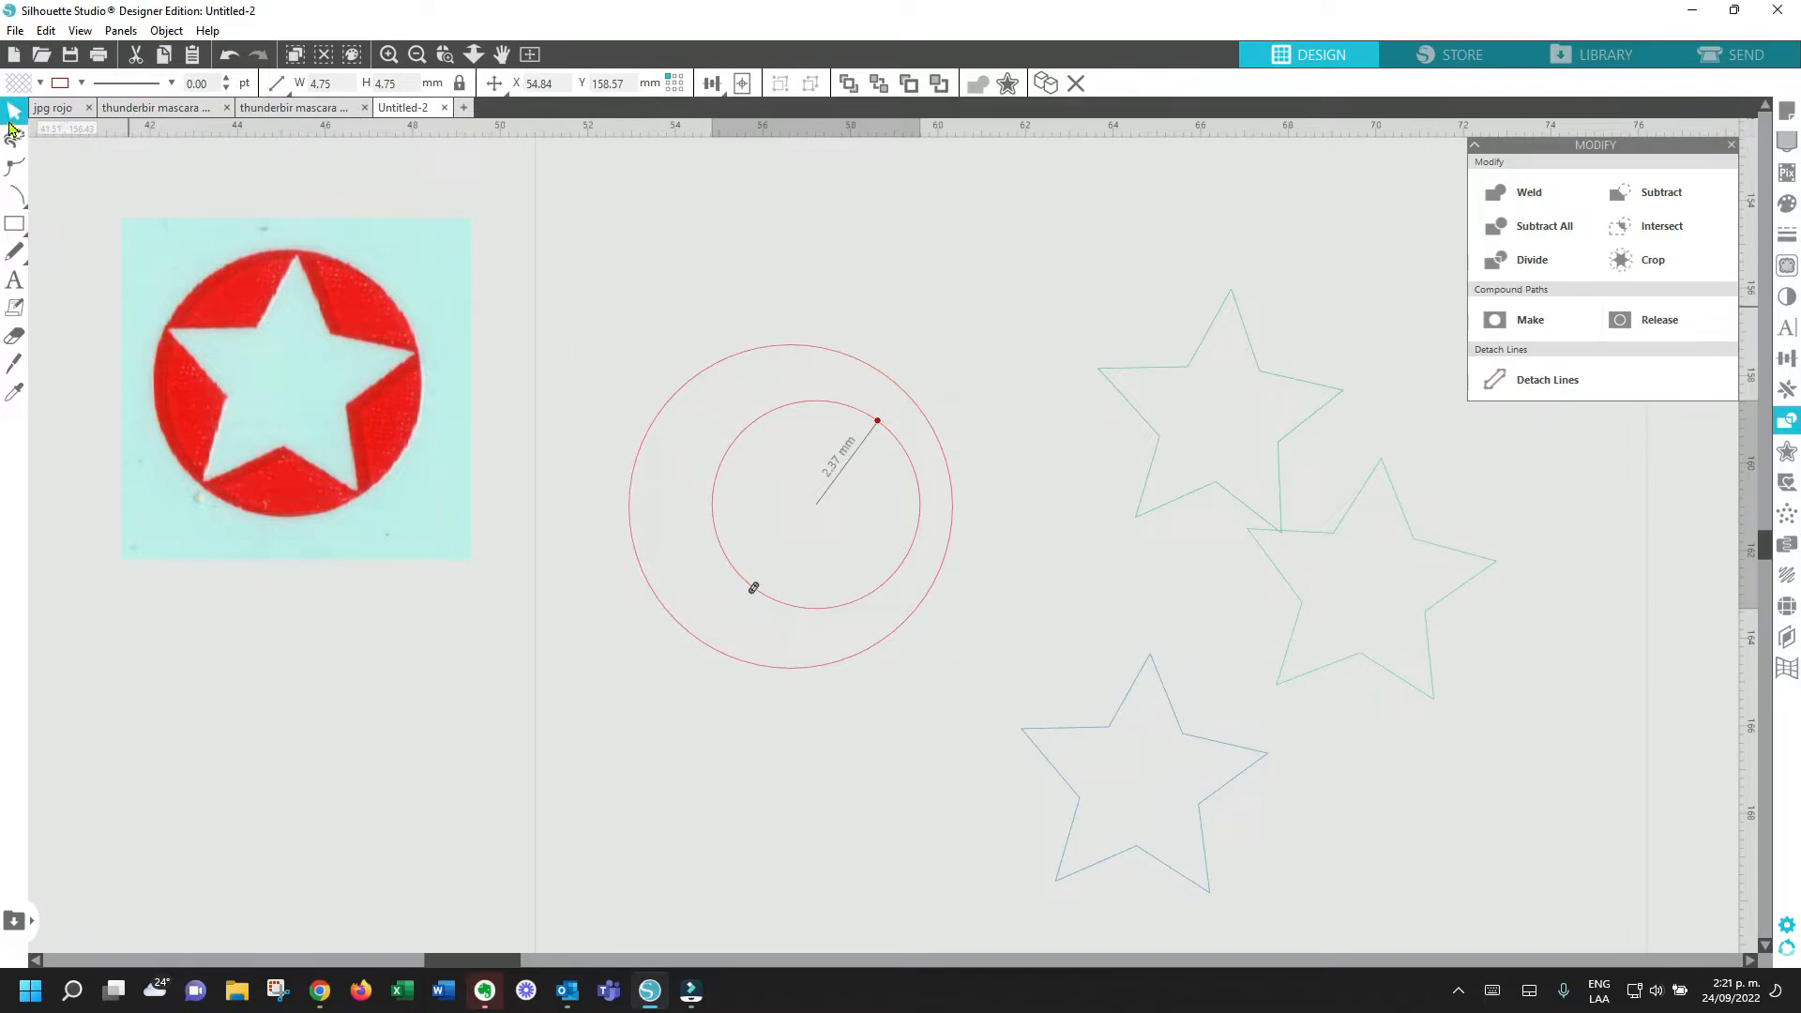
left_click_drag(645, 313, 909, 703)
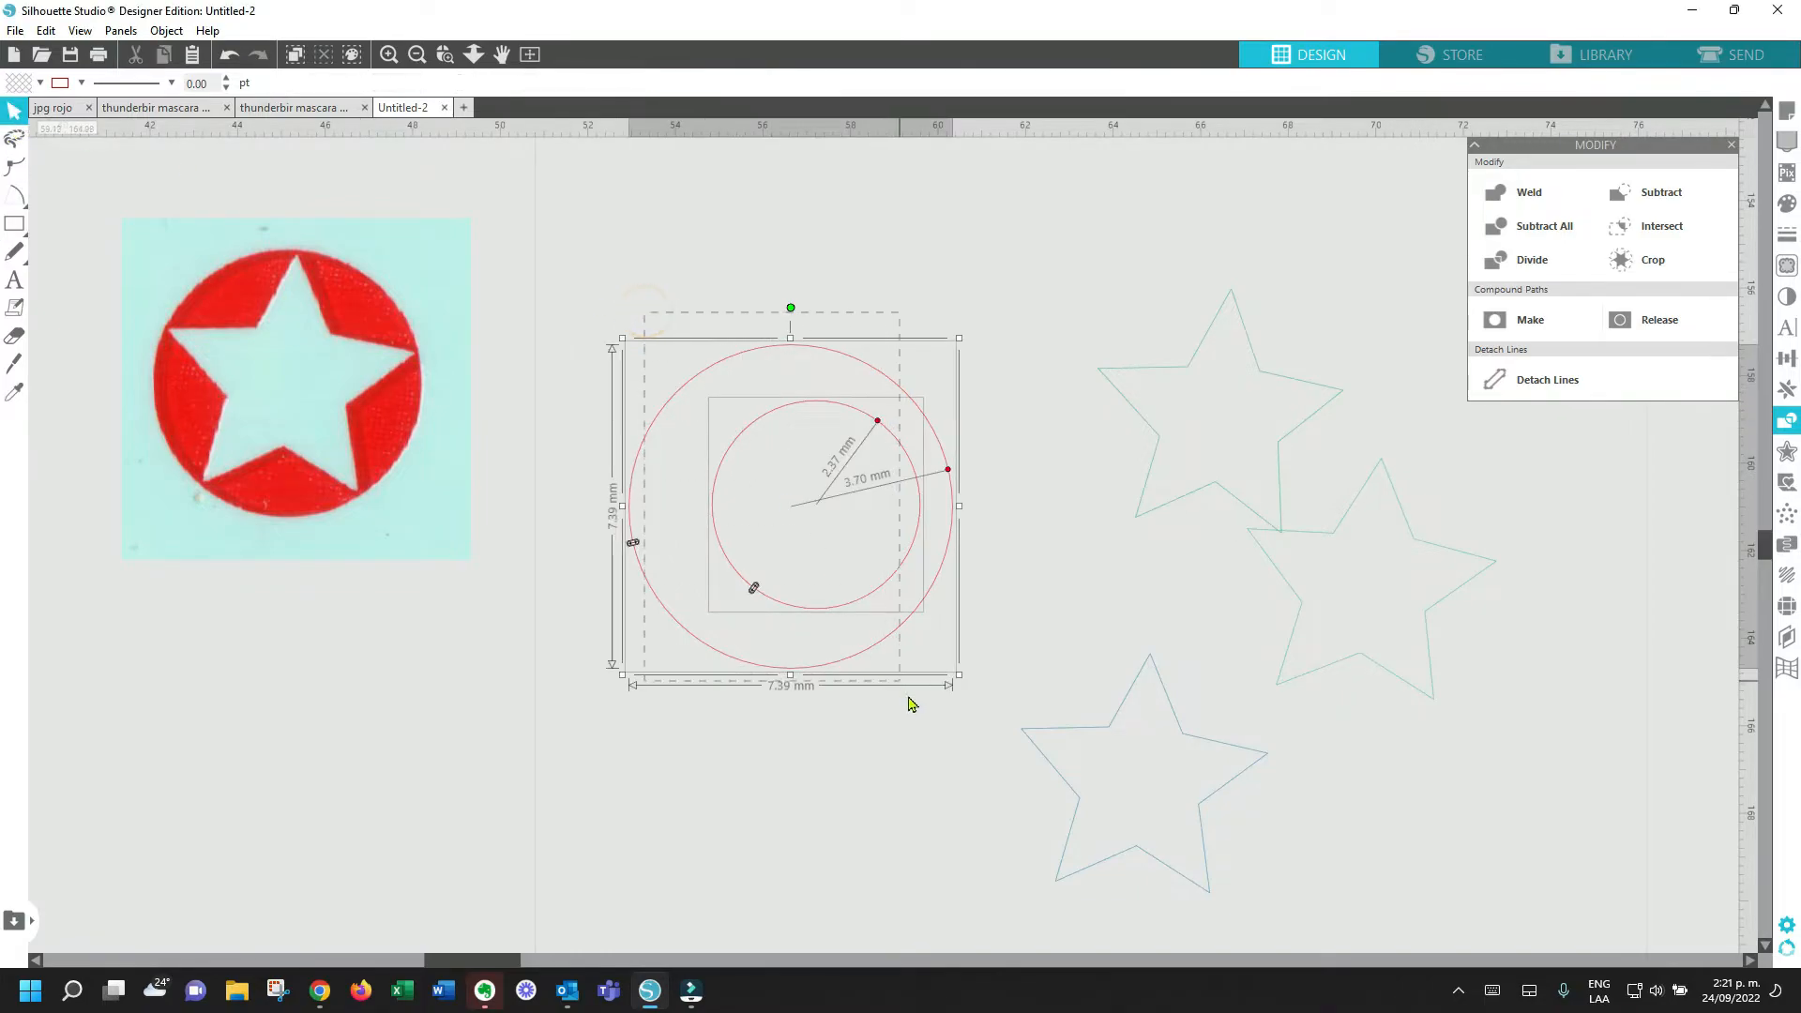
left_click(772, 83)
left_click(379, 751)
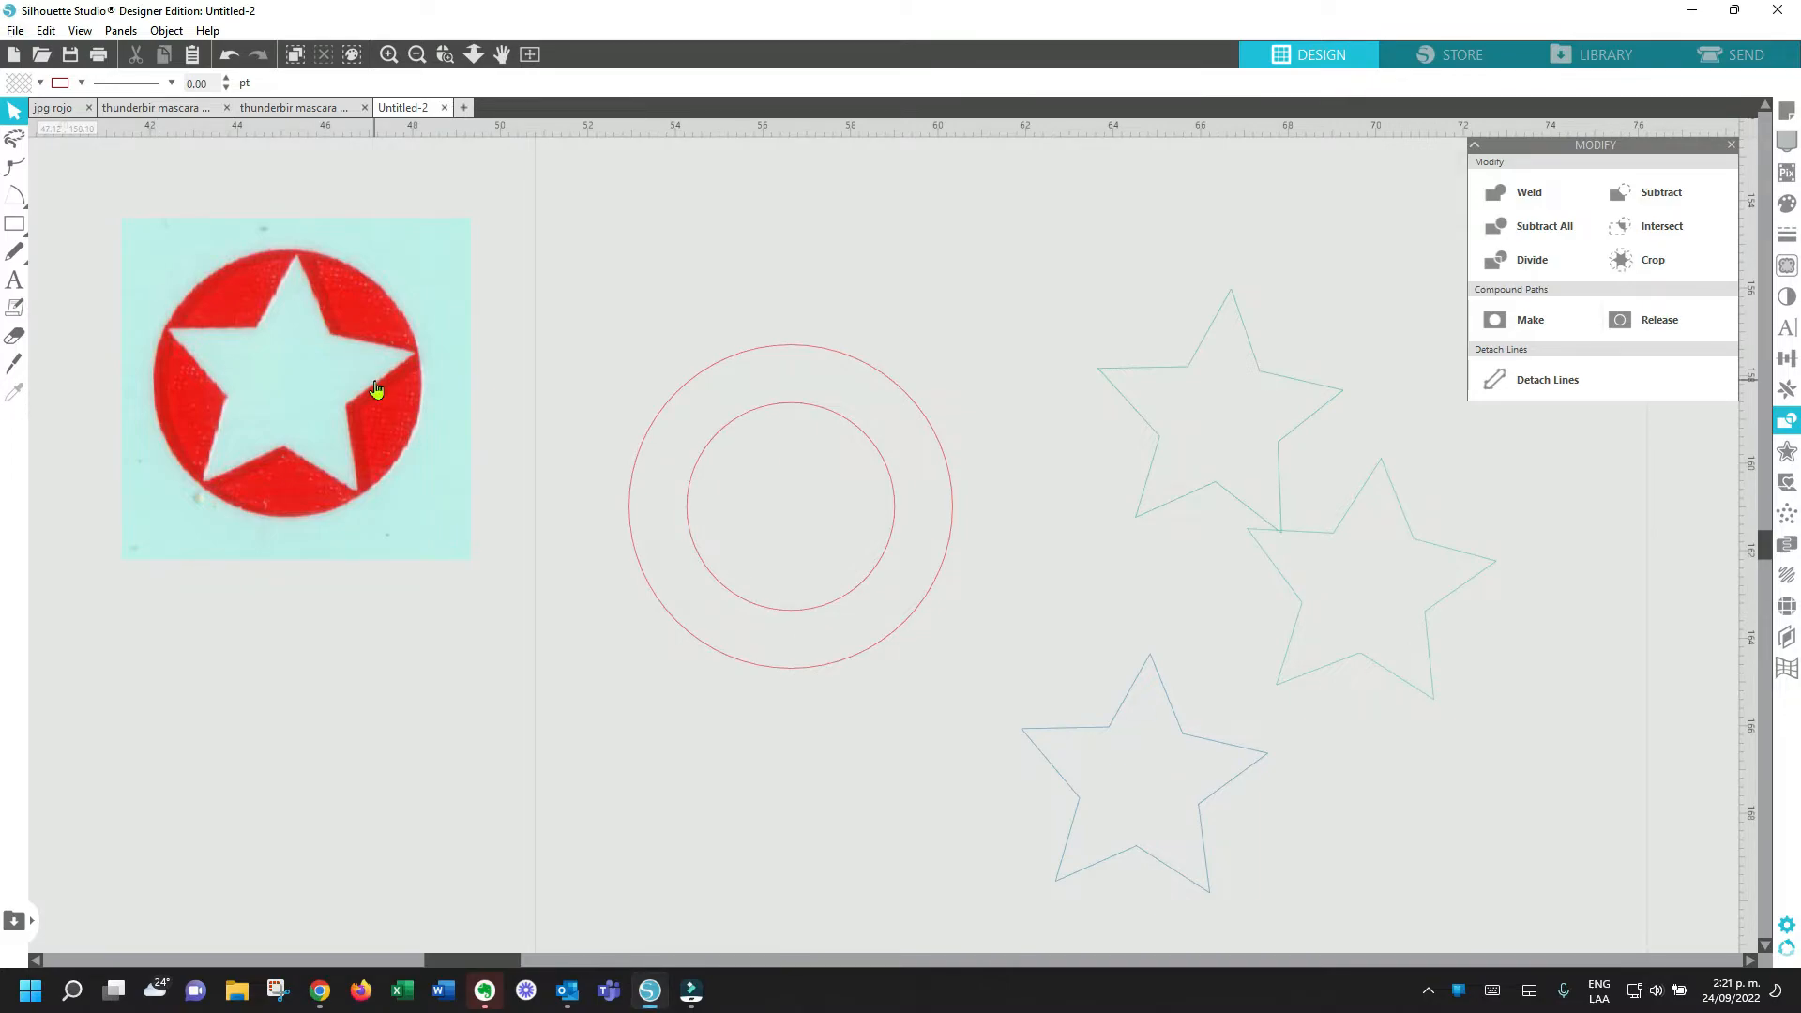
Step: Move the small circle out below the picture and put the blue star back inside the large circle
left_click(785, 411)
left_click_drag(786, 411, 453, 690)
left_click(1156, 718)
left_click_drag(1105, 738, 749, 462)
left_click(751, 463)
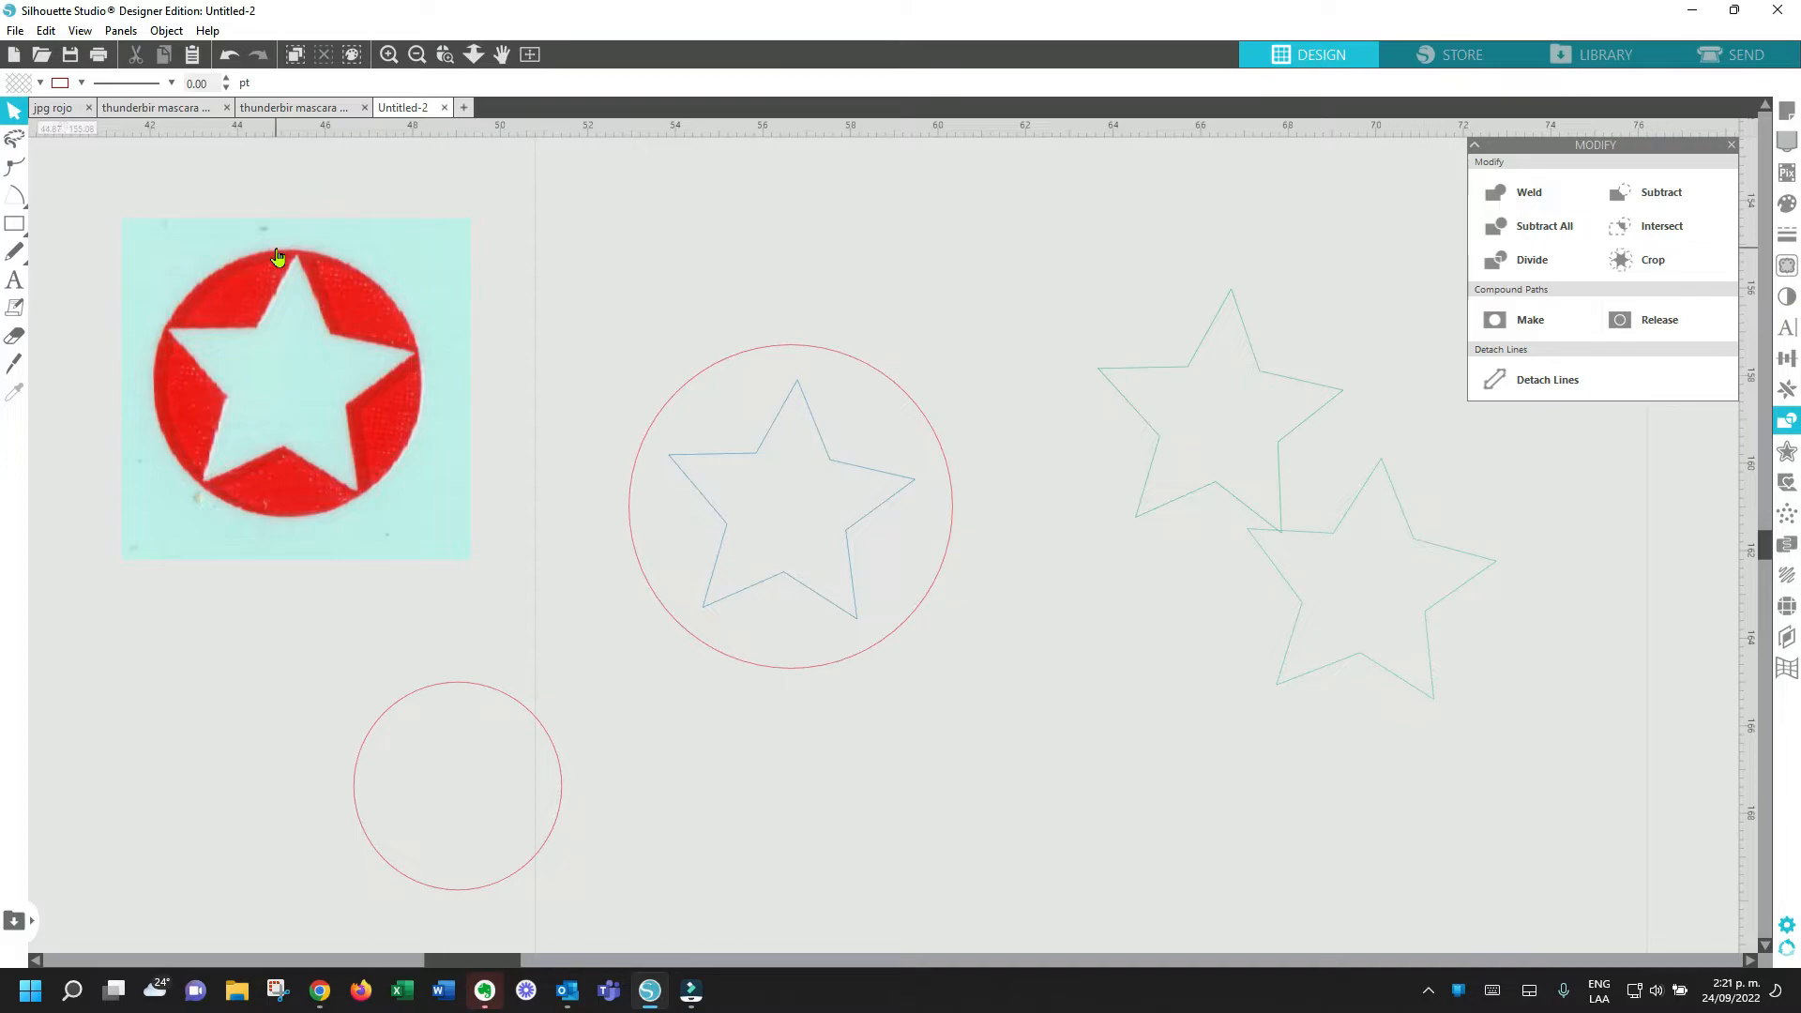
Step: Center the returned blue star and the large circle on each other
left_click_drag(657, 336, 945, 718)
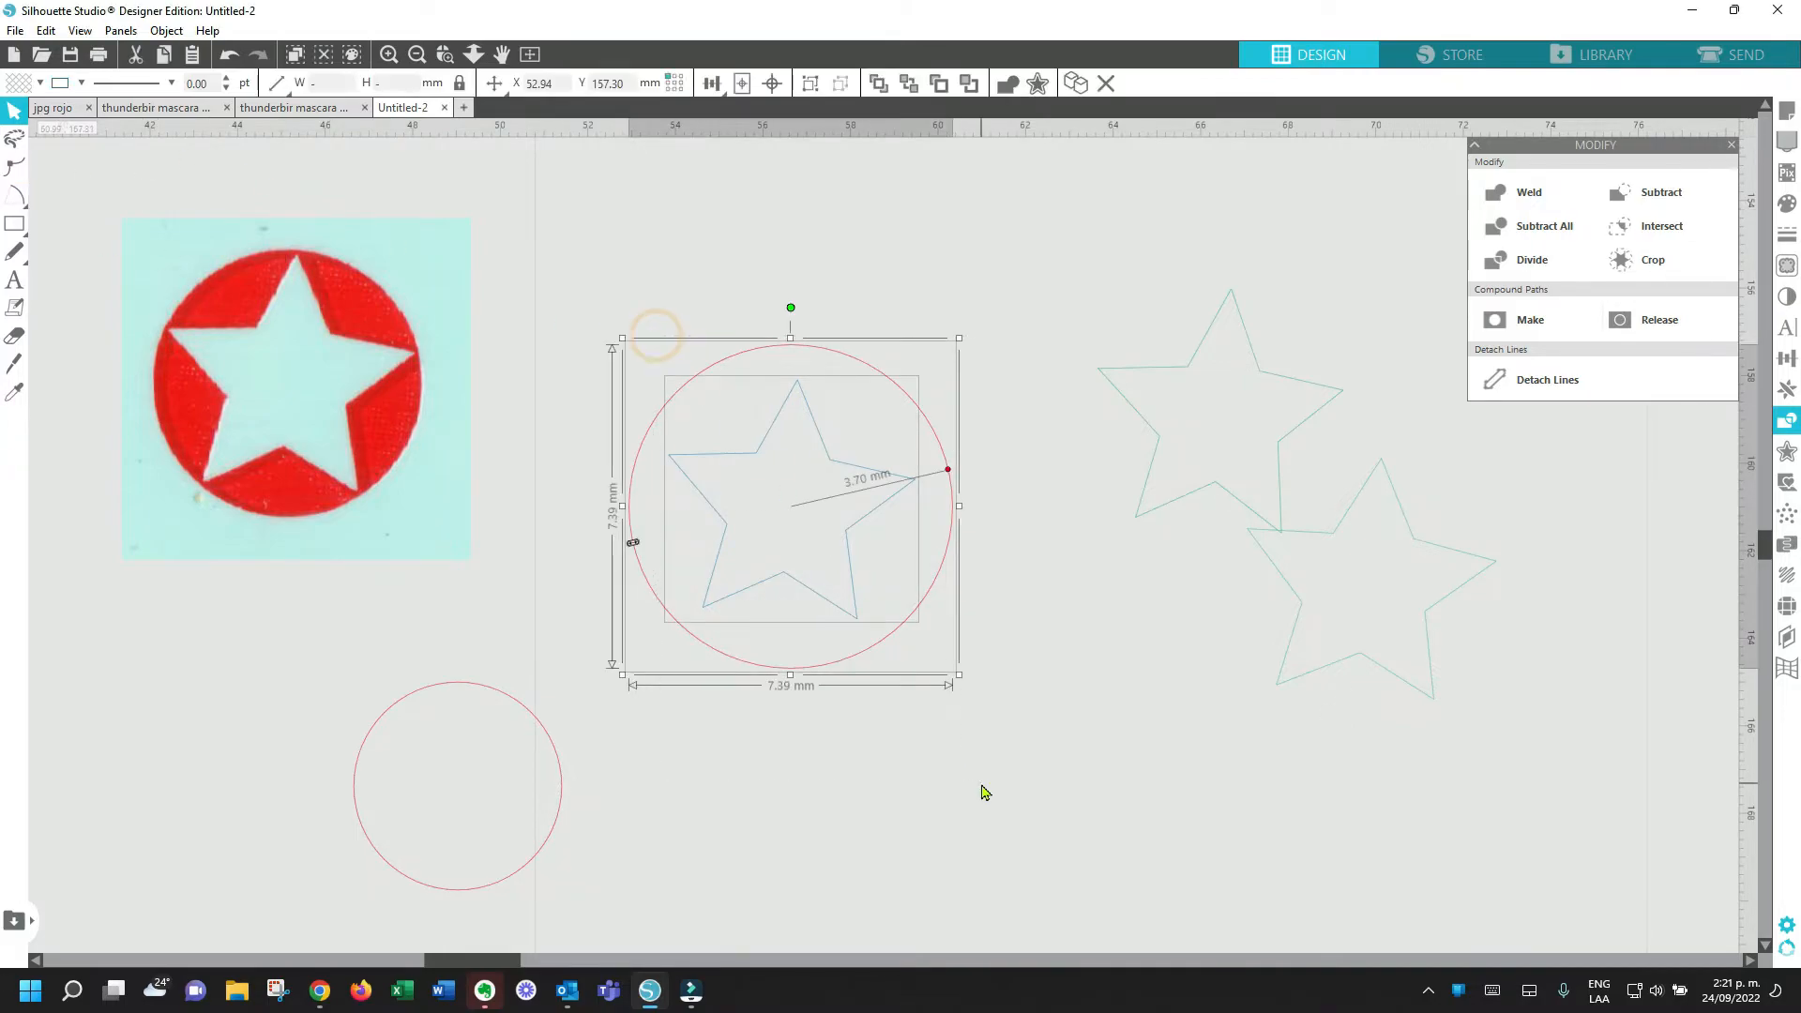
left_click(772, 82)
left_click(819, 791)
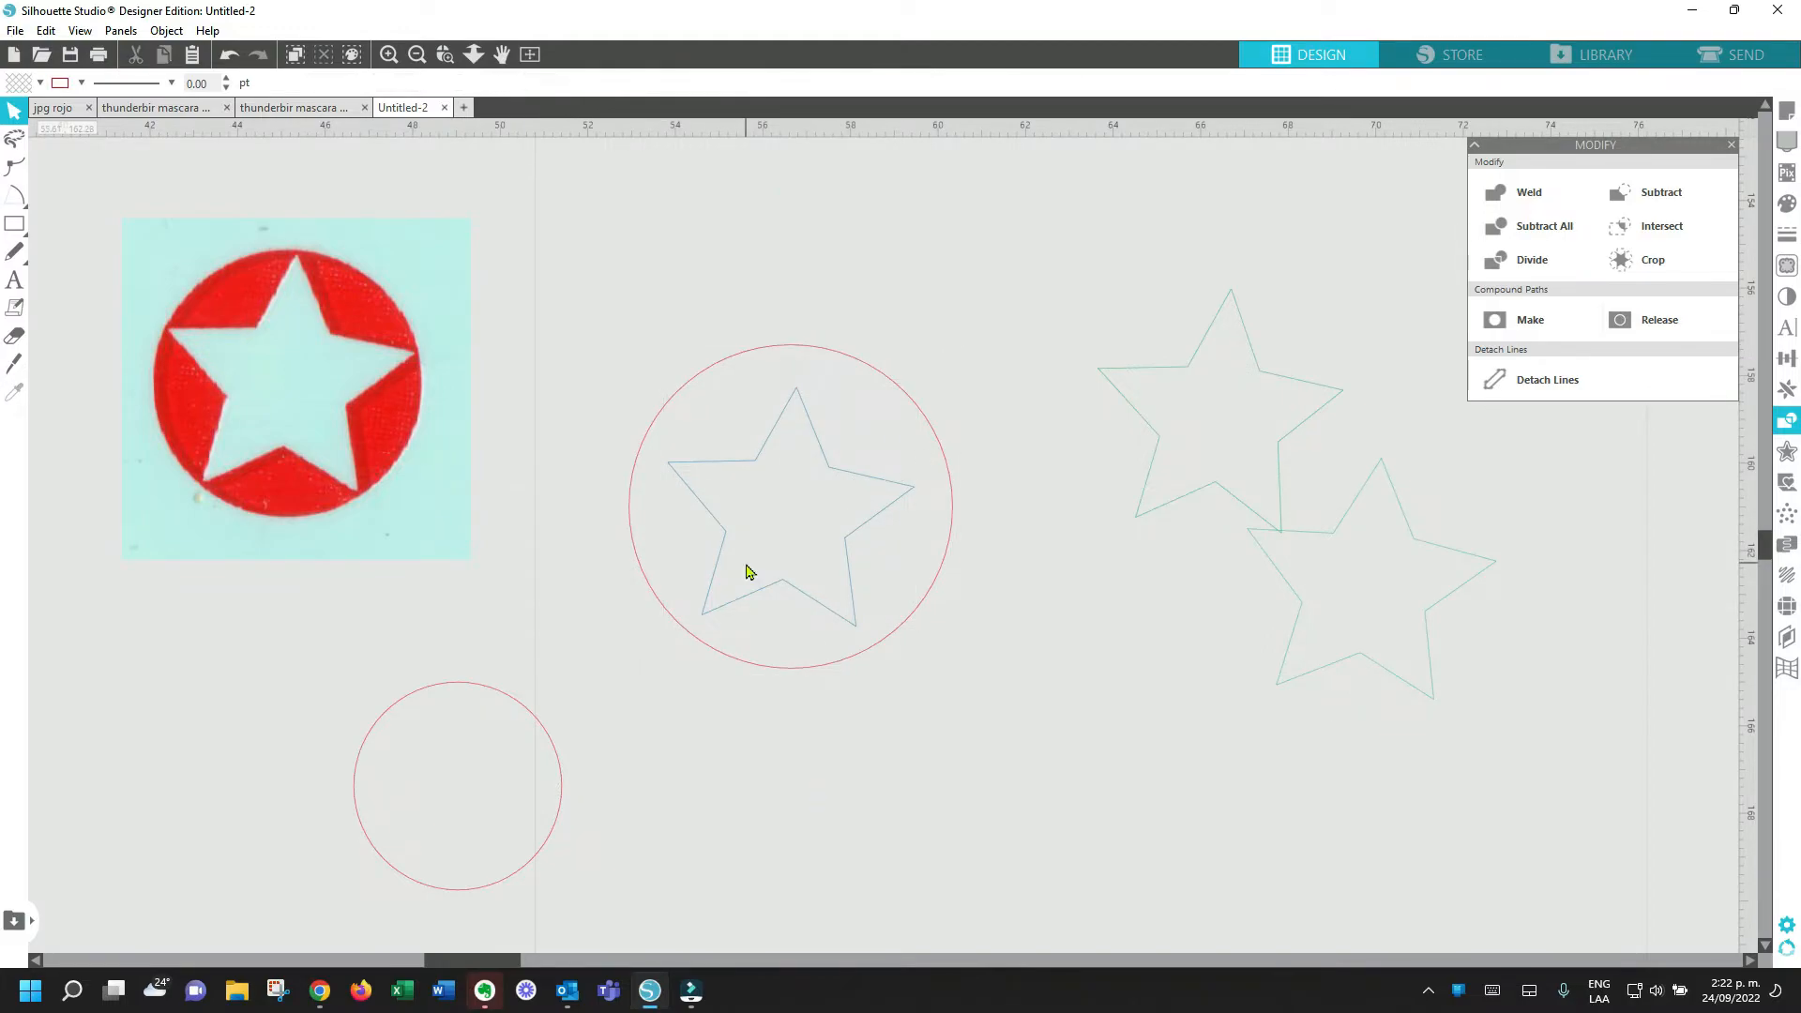
Step: Shrink the large circle around the blue star
left_click_drag(660, 290, 936, 756)
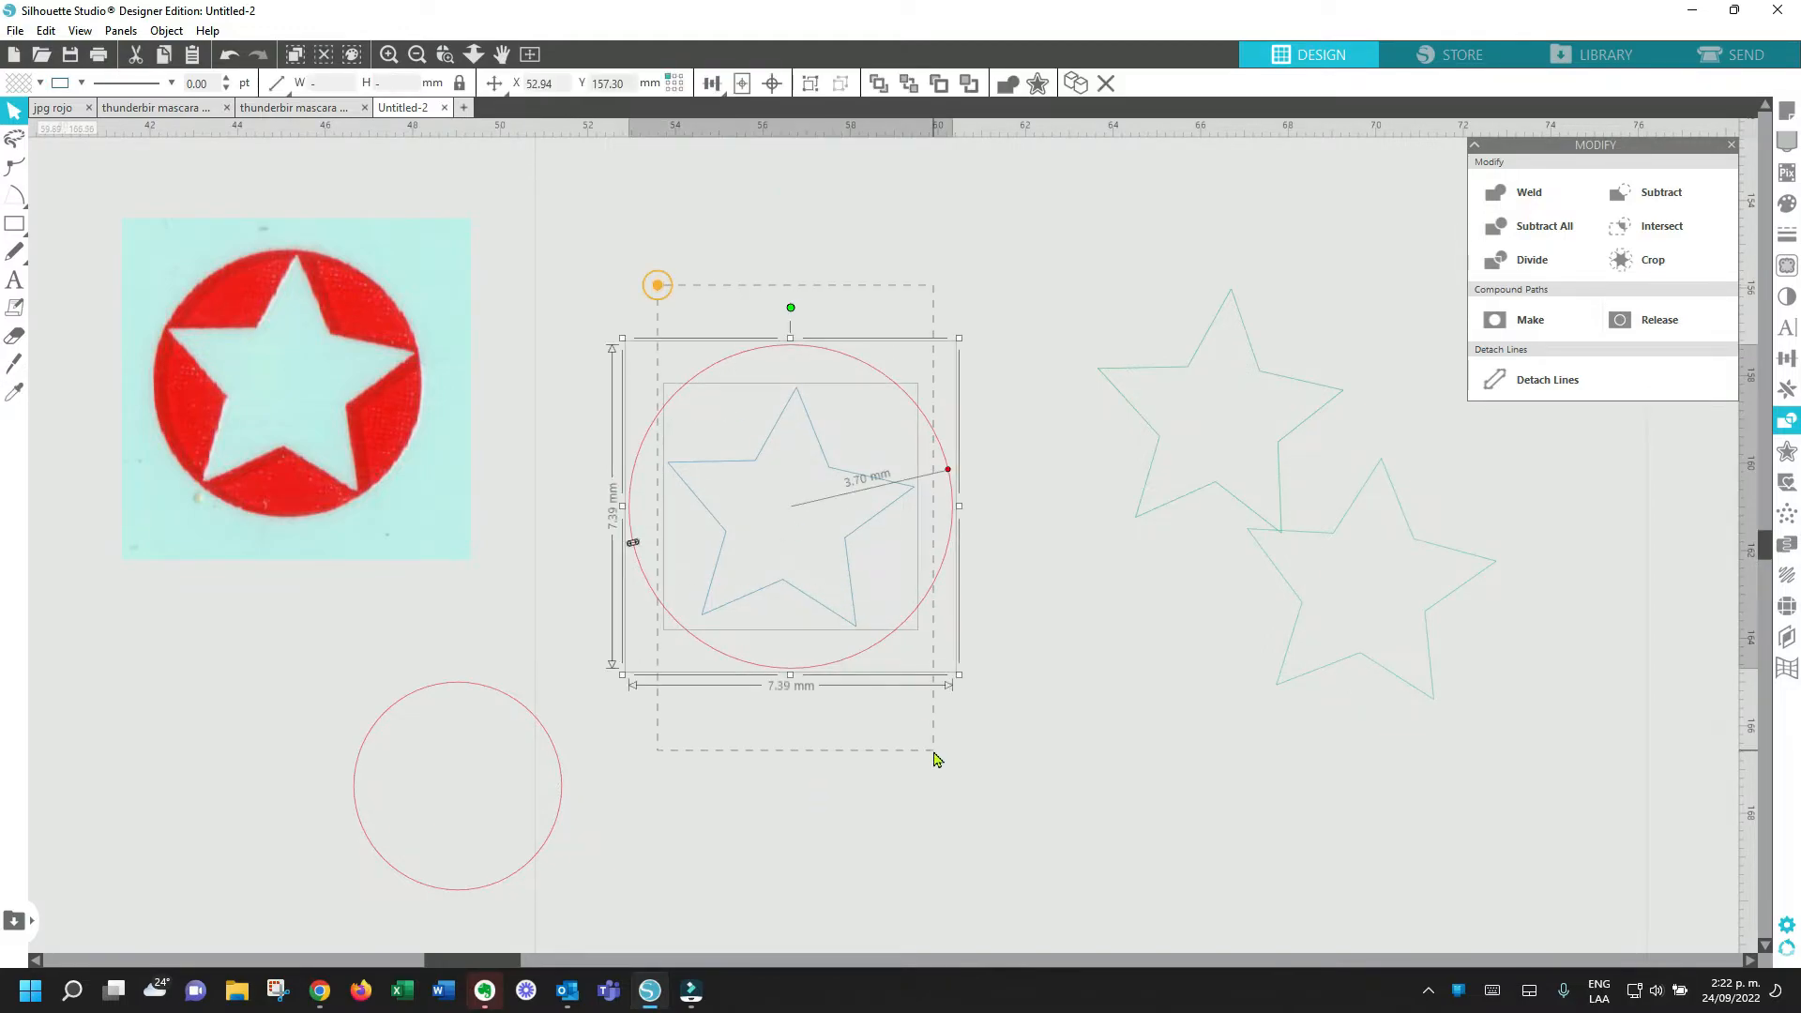
left_click(1060, 675)
left_click(884, 639)
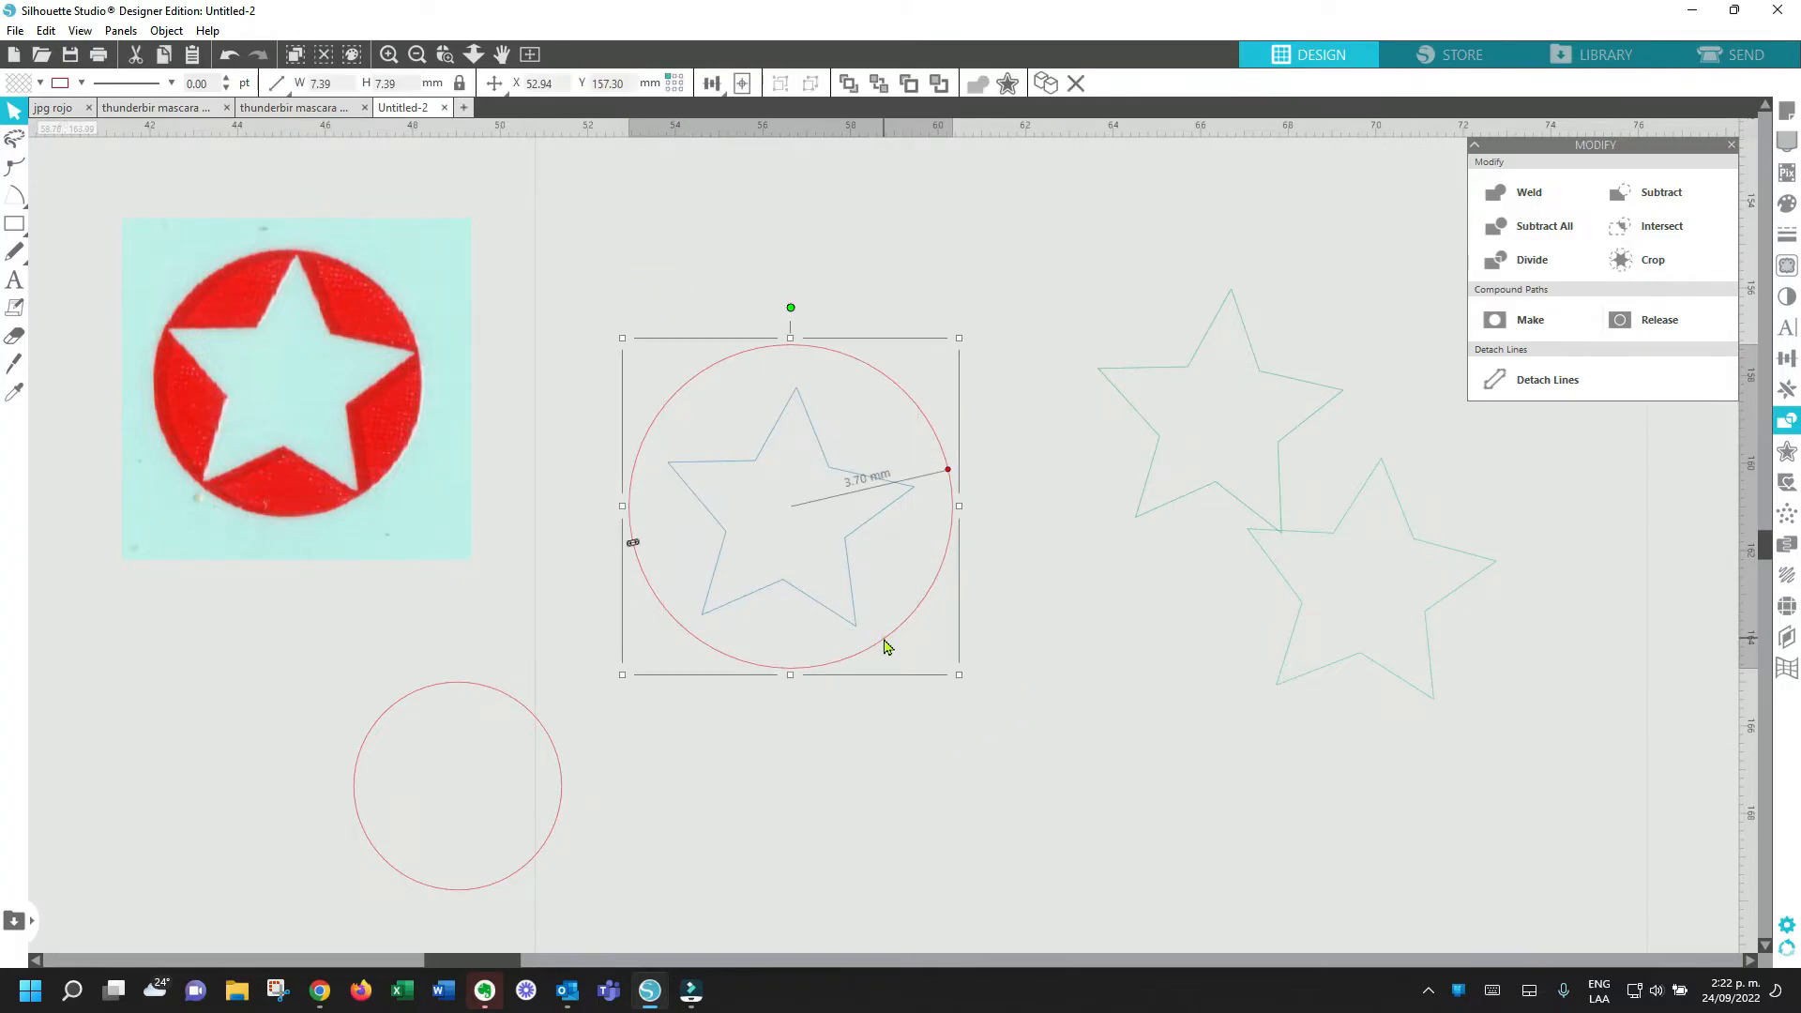
left_click_drag(961, 341, 848, 395)
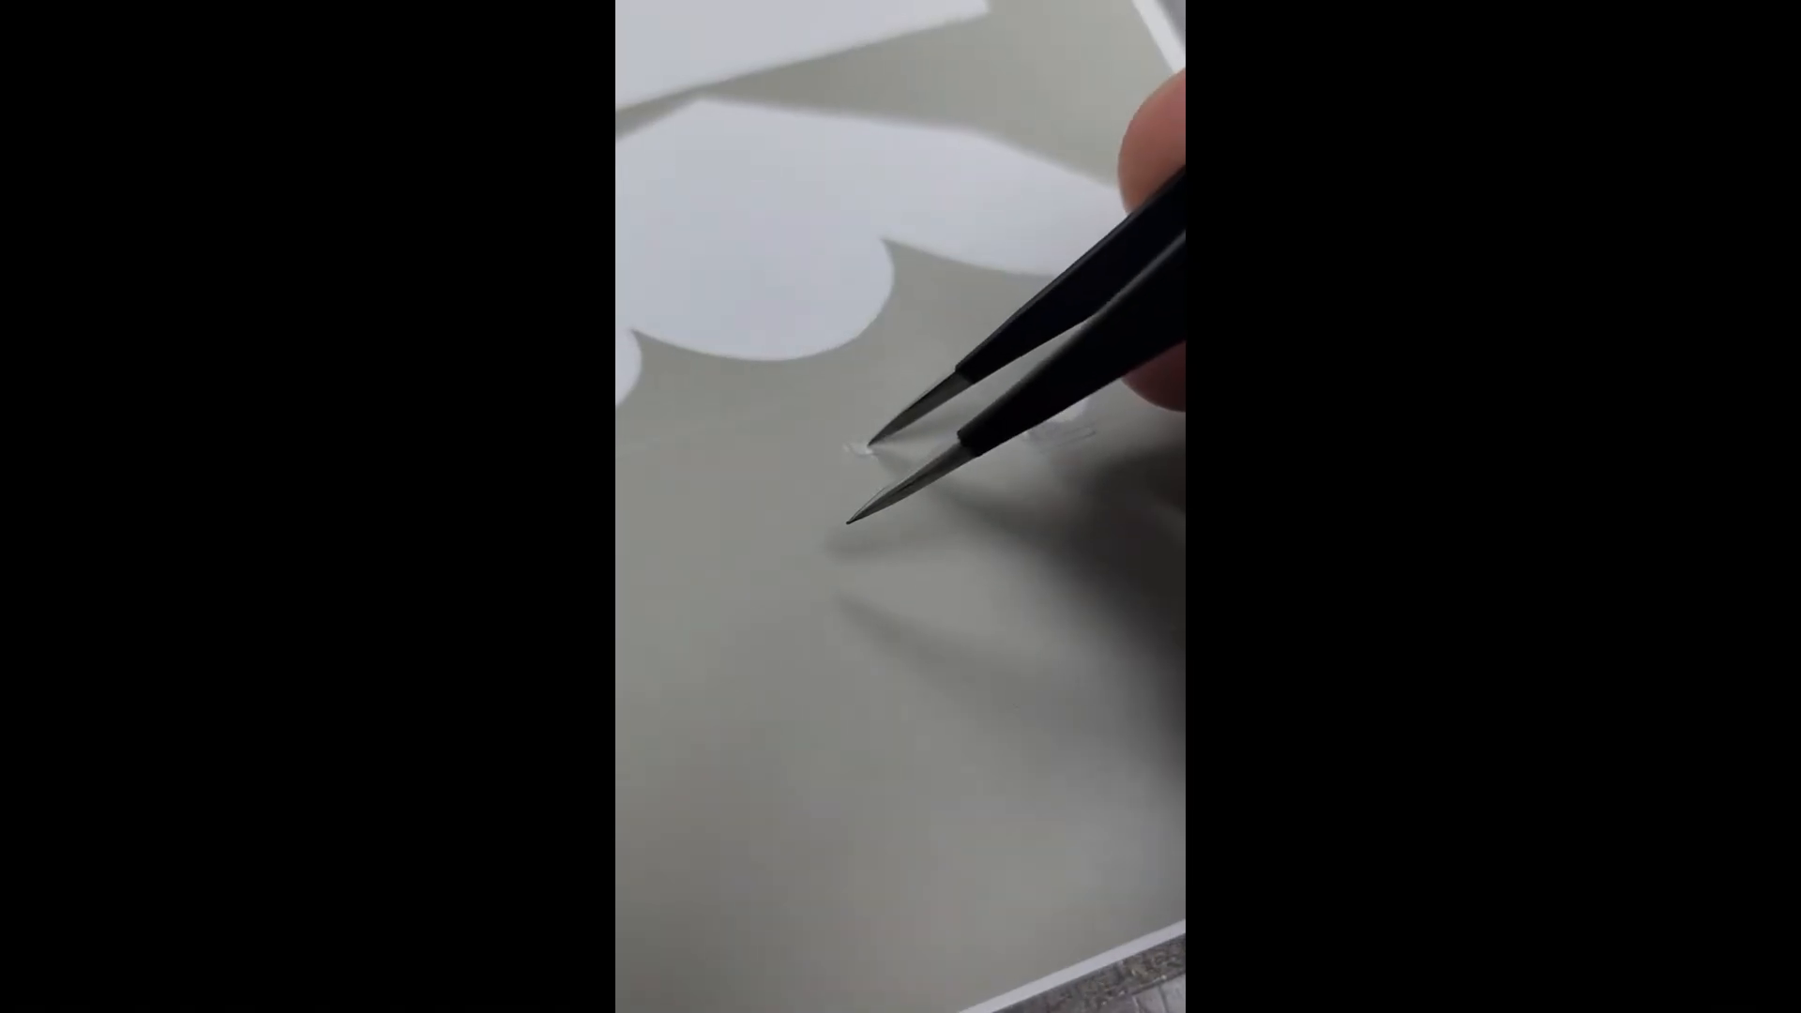